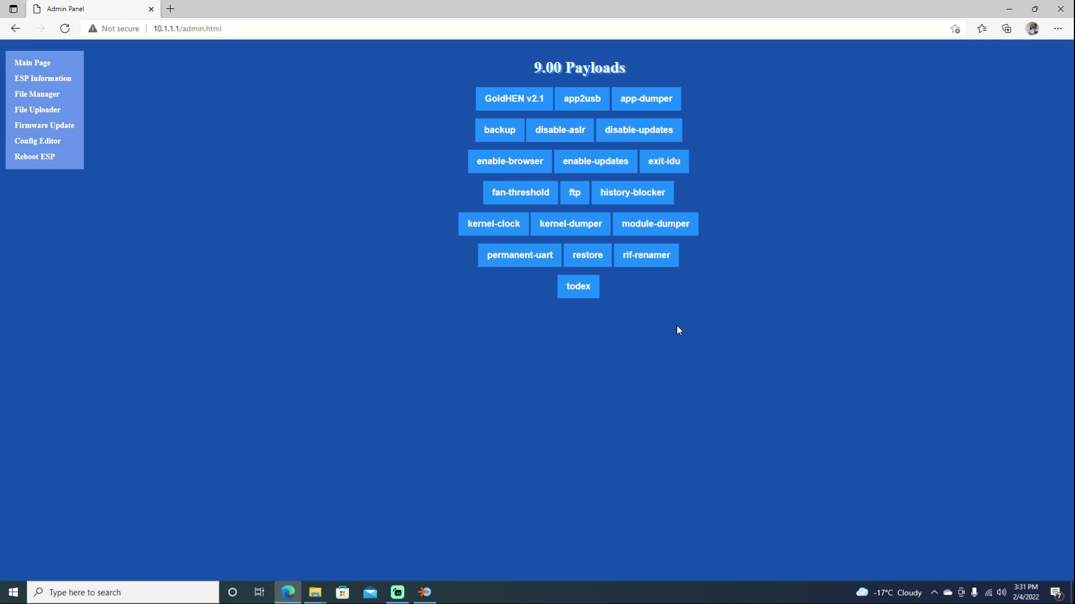
# - In the ESP32 Config Editor, change the AP SSID from PS4_WEB_AP to EchoStretch
pyautogui.click(49, 144)
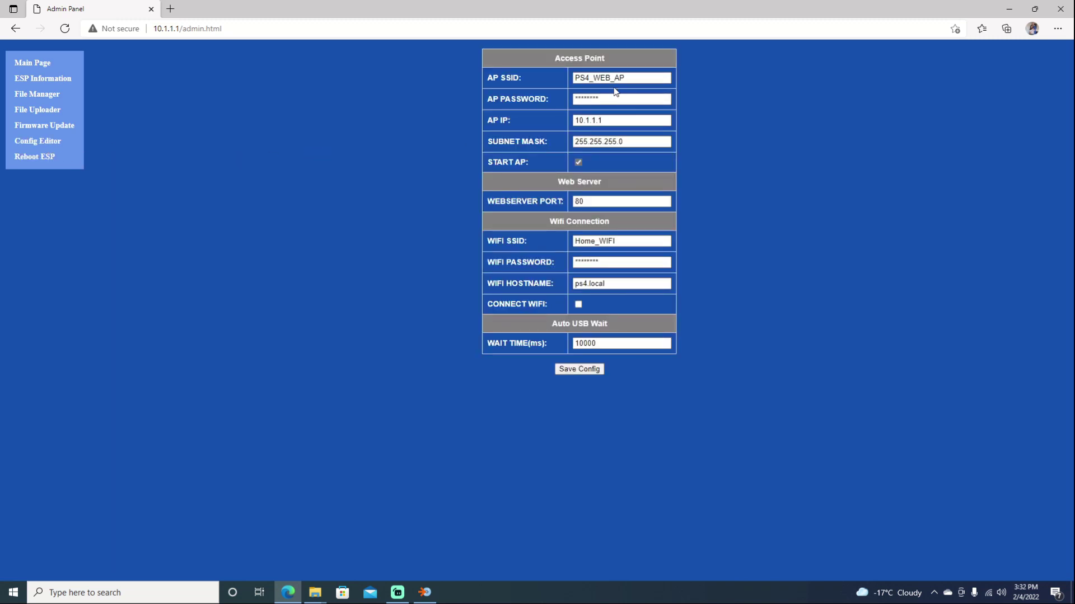
pyautogui.moveTo(634, 83); pyautogui.dragTo(562, 65)
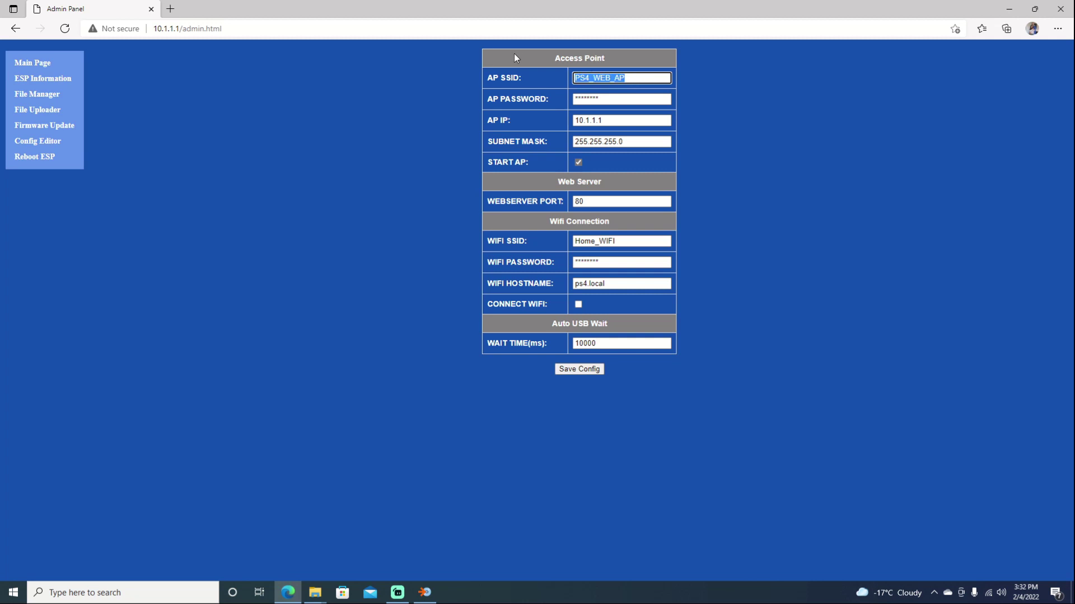
pyautogui.write('Echos')
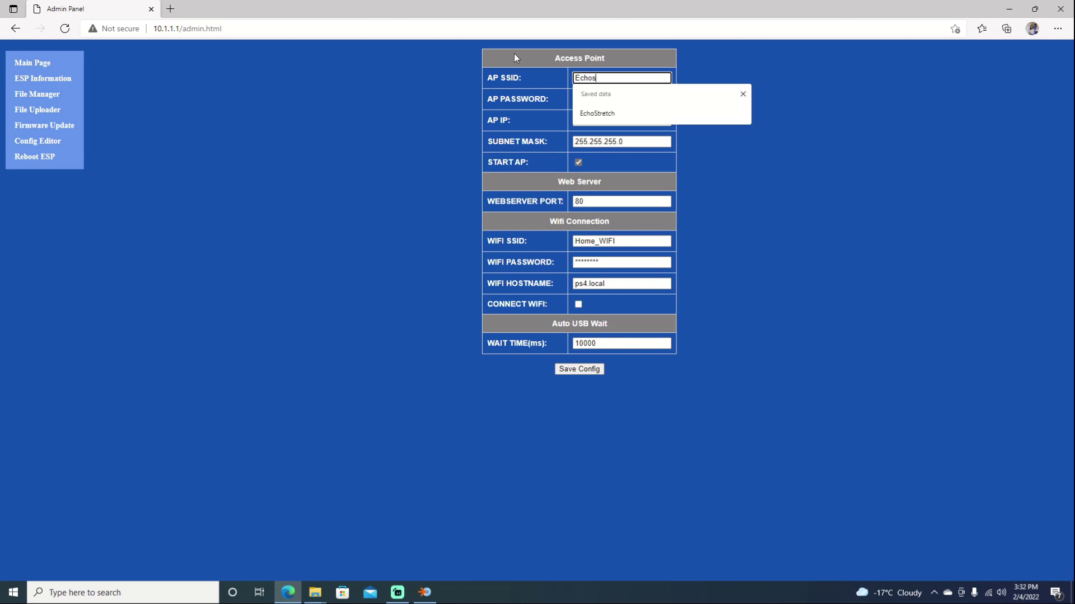
pyautogui.write('Stretch')
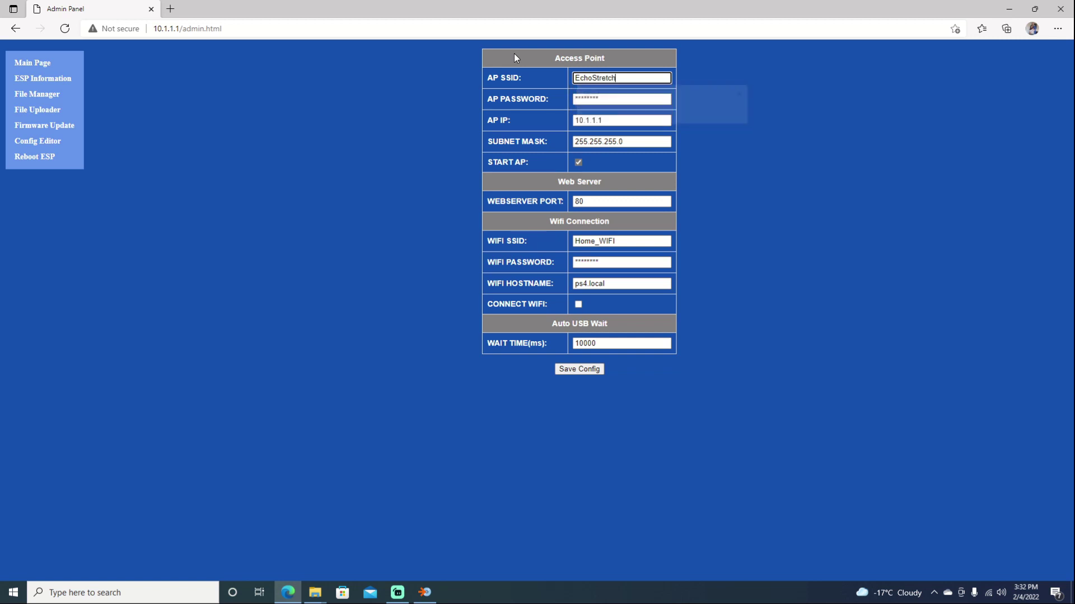
pyautogui.click(619, 100)
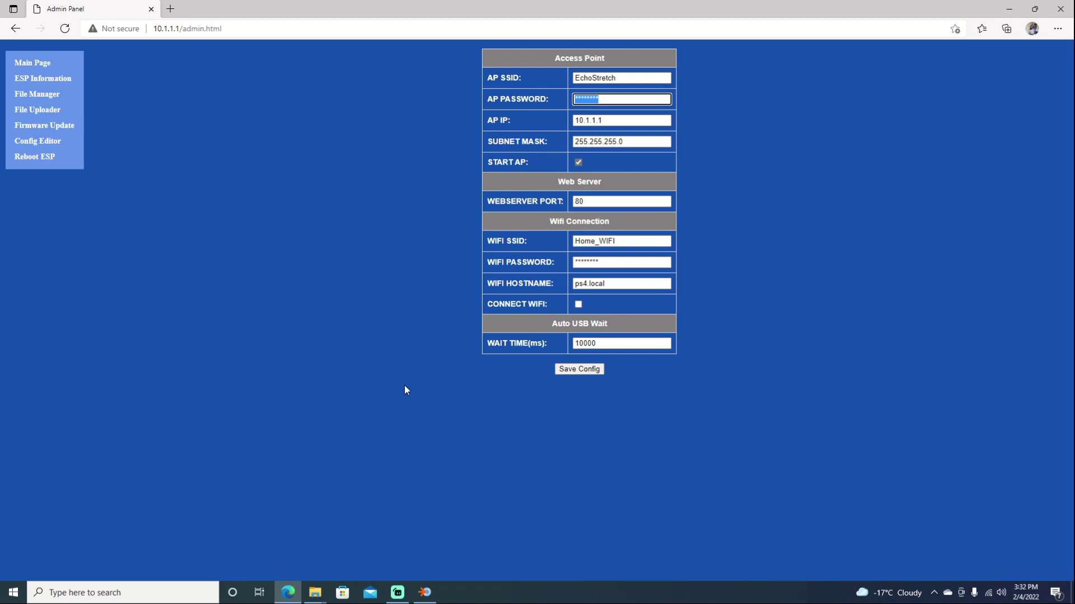
# - Save the ESP32 config so it reboots with the EchoStretch SSID
pyautogui.click(569, 370)
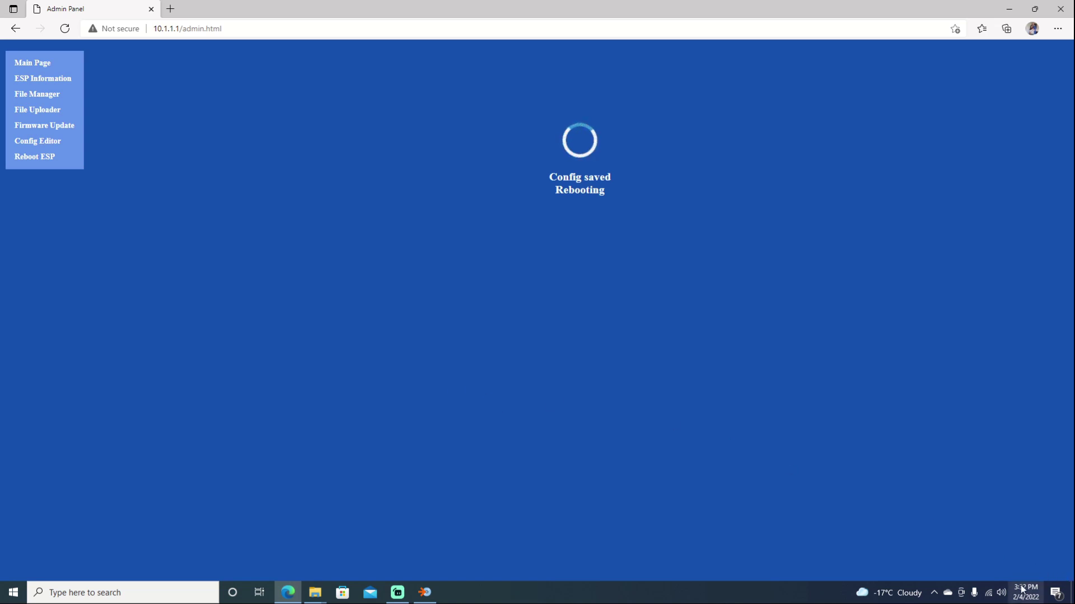
# - Connect the PC to the EchoStretch Wi-Fi with its security key and allow discoverability
pyautogui.click(989, 594)
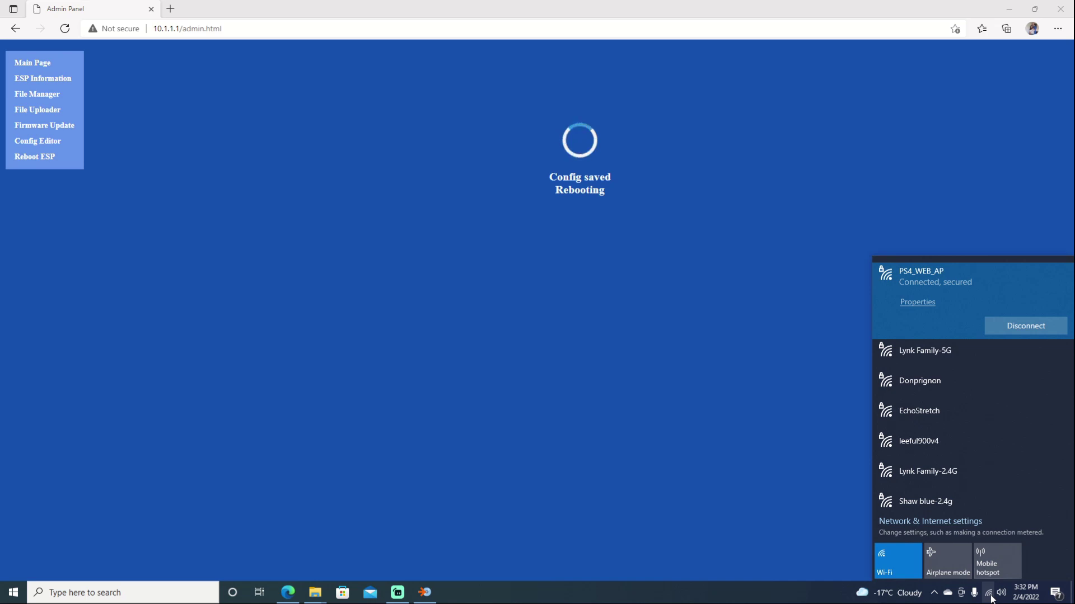
pyautogui.click(971, 421)
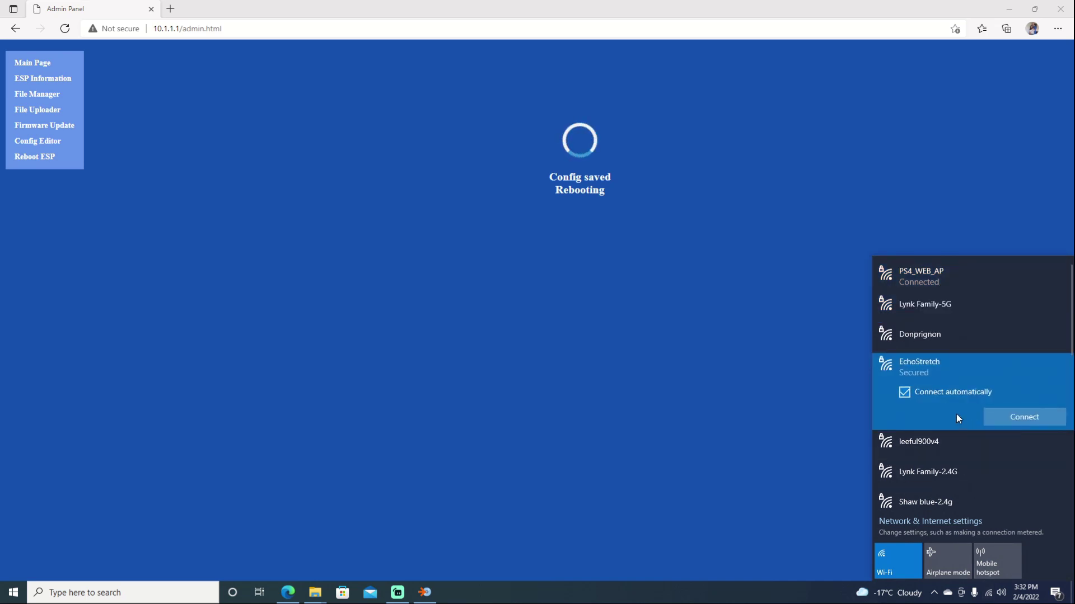
pyautogui.click(996, 418)
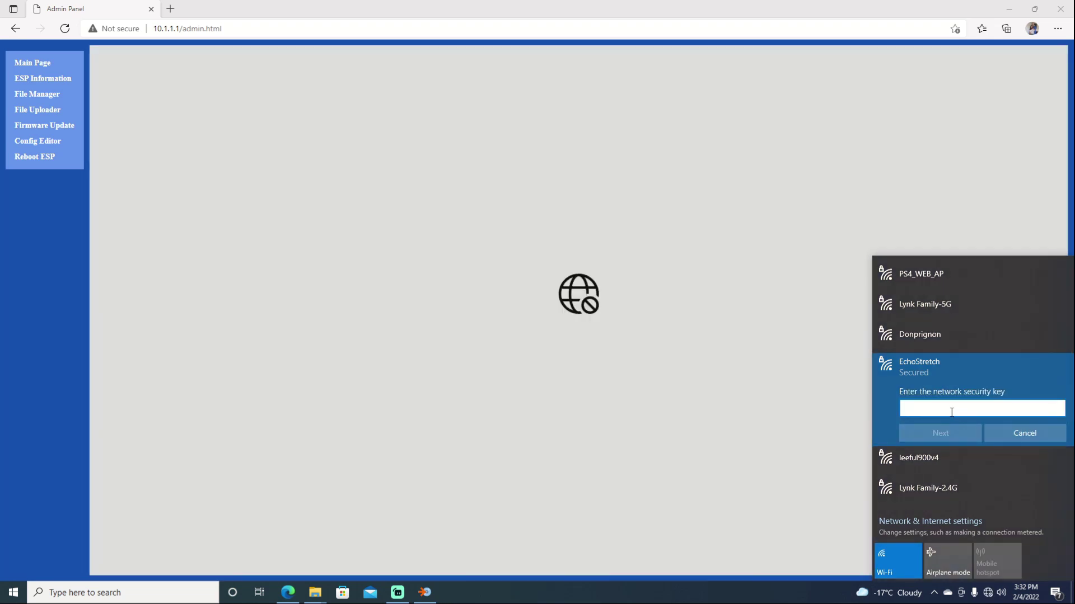
pyautogui.write('••')
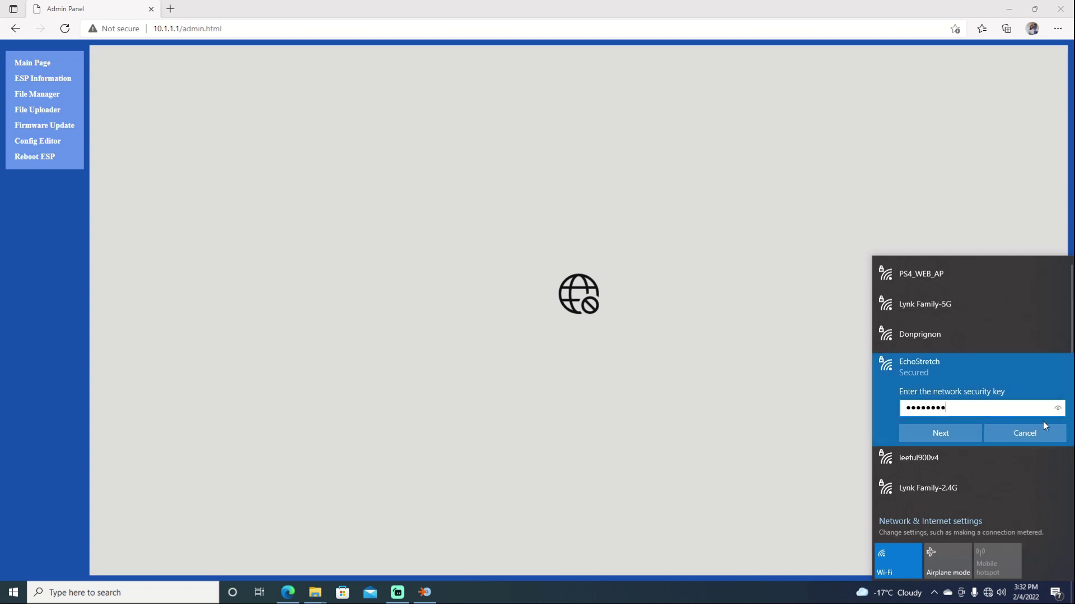
pyautogui.click(1057, 411)
pyautogui.click(1058, 412)
pyautogui.click(931, 433)
pyautogui.click(947, 471)
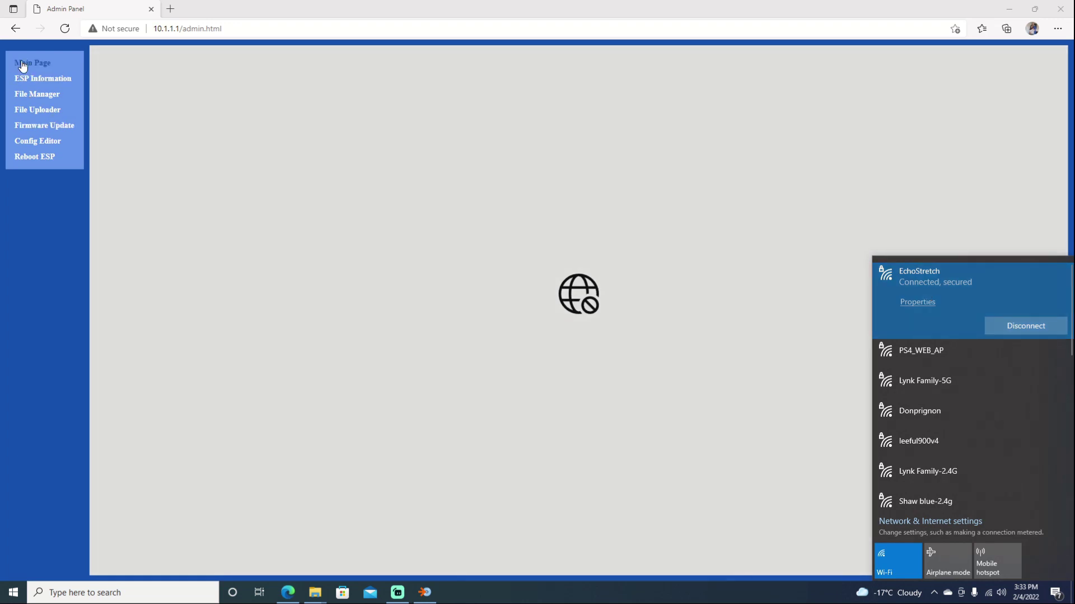
pyautogui.click(22, 66)
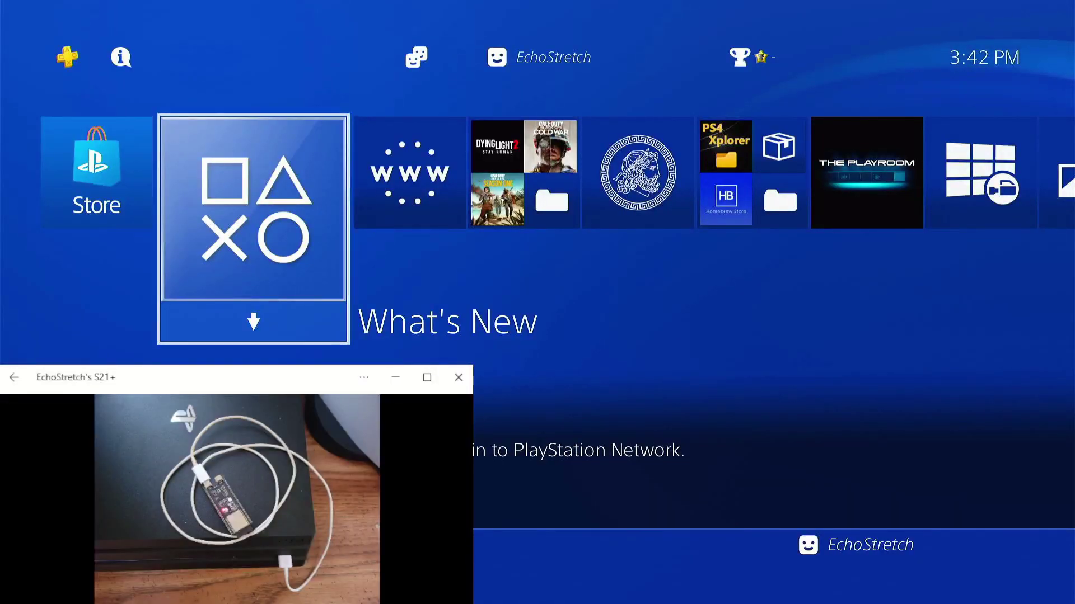
# - Open Network in the PS4 Settings
pyautogui.press('Up')
pyautogui.press('Right')
pyautogui.press('Right')
pyautogui.press('Right')
pyautogui.press('Right')
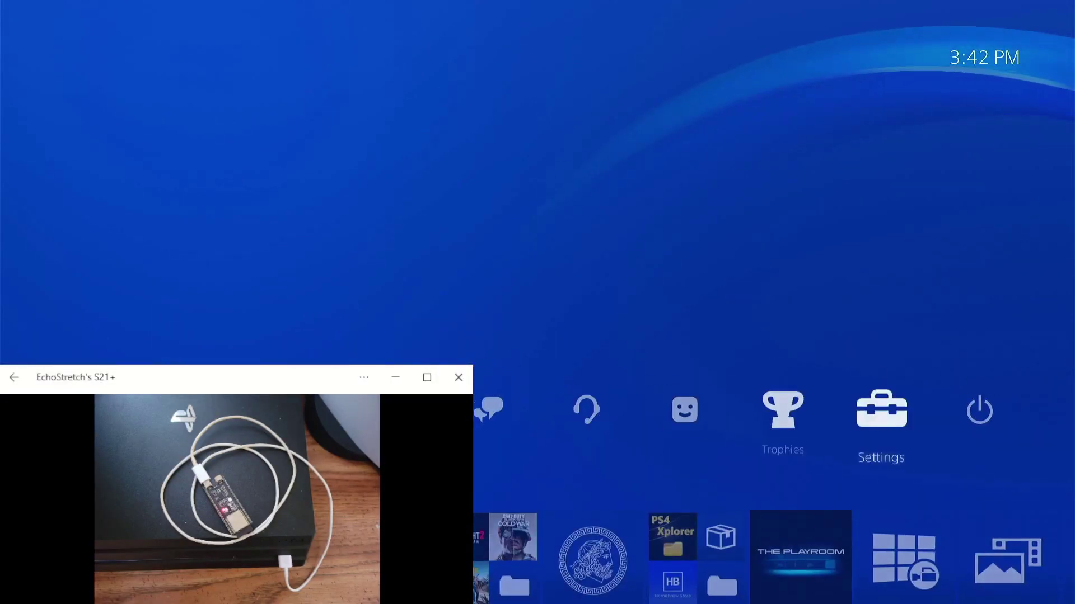
pyautogui.press('Return')
pyautogui.press('Down')
pyautogui.press('Down')
pyautogui.press('Down')
pyautogui.press('Down')
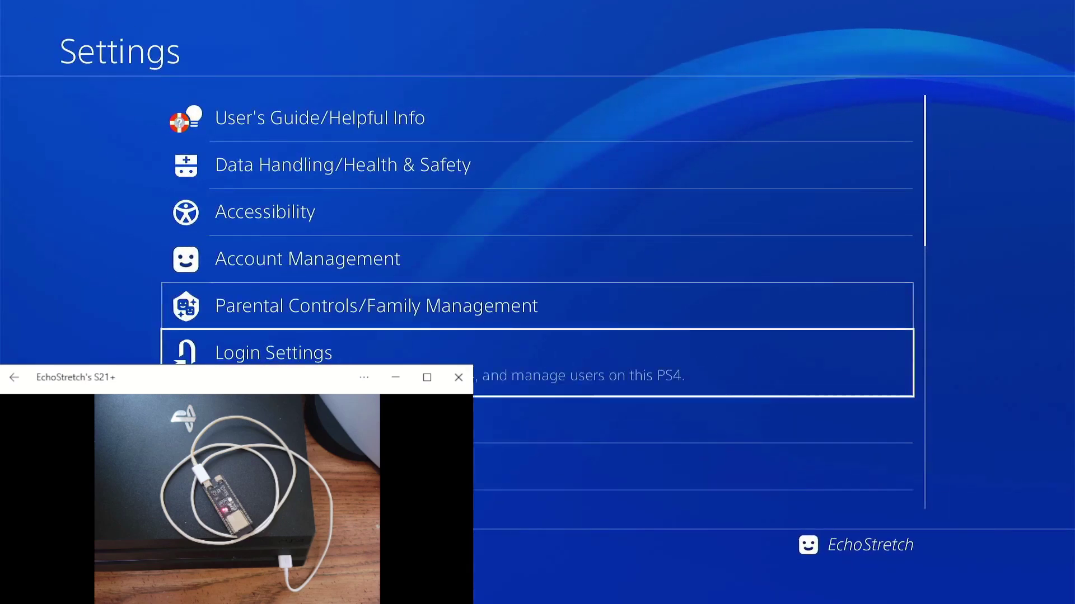
pyautogui.press('Up')
pyautogui.press('Return')
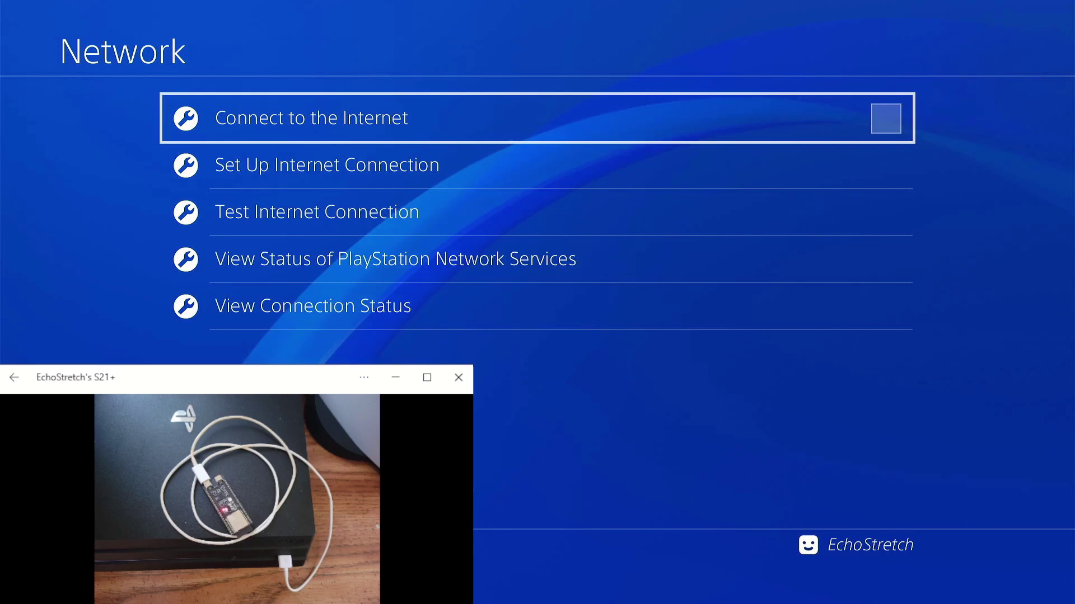
# - Start Wi-Fi Internet connection setup using the Easy method to scan for networks
pyautogui.press('Return')
pyautogui.press('Down')
pyautogui.press('Return')
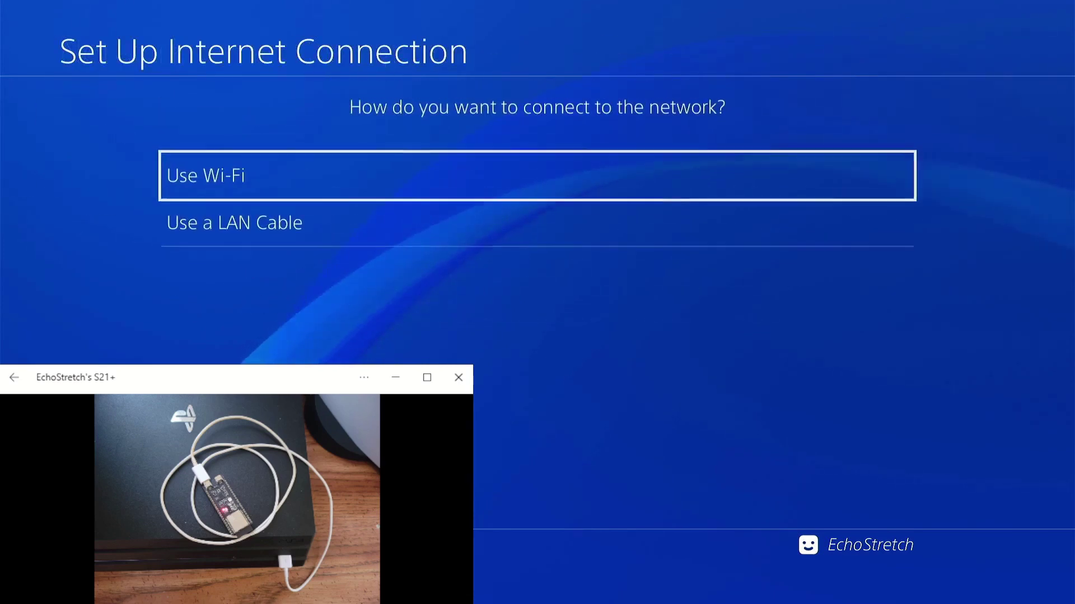
pyautogui.press('Return')
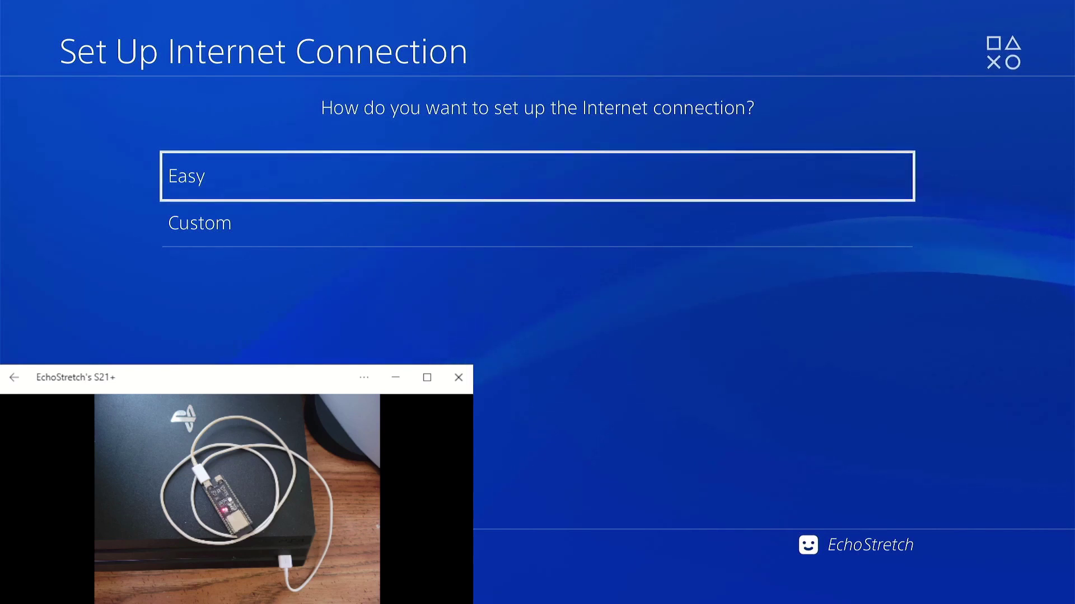
pyautogui.press('Return')
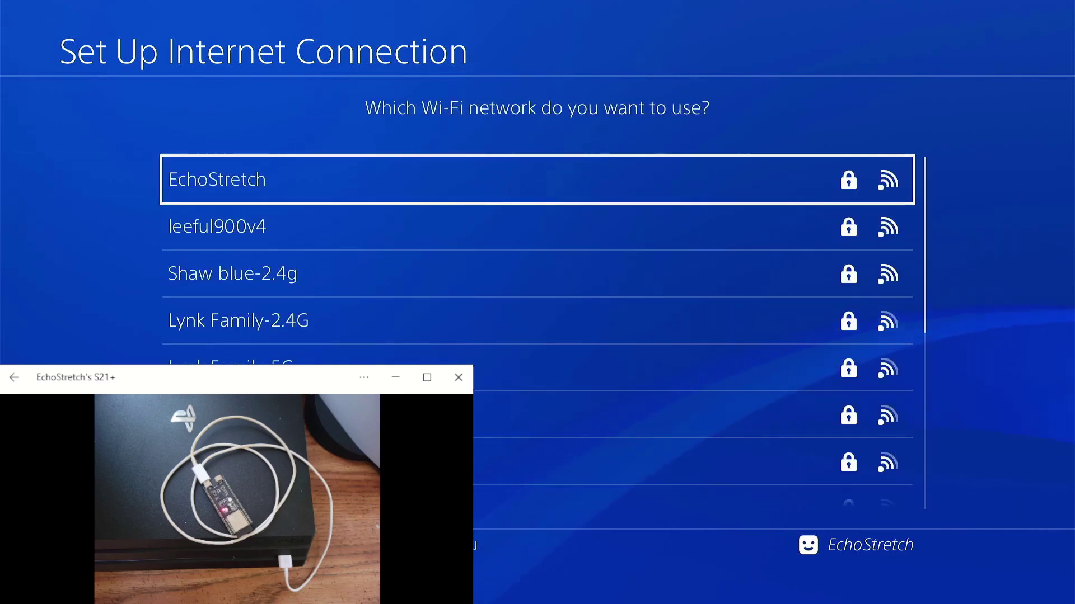
# - Select EchoStretch, dismiss the password error, and clear the old password
pyautogui.press('Return')
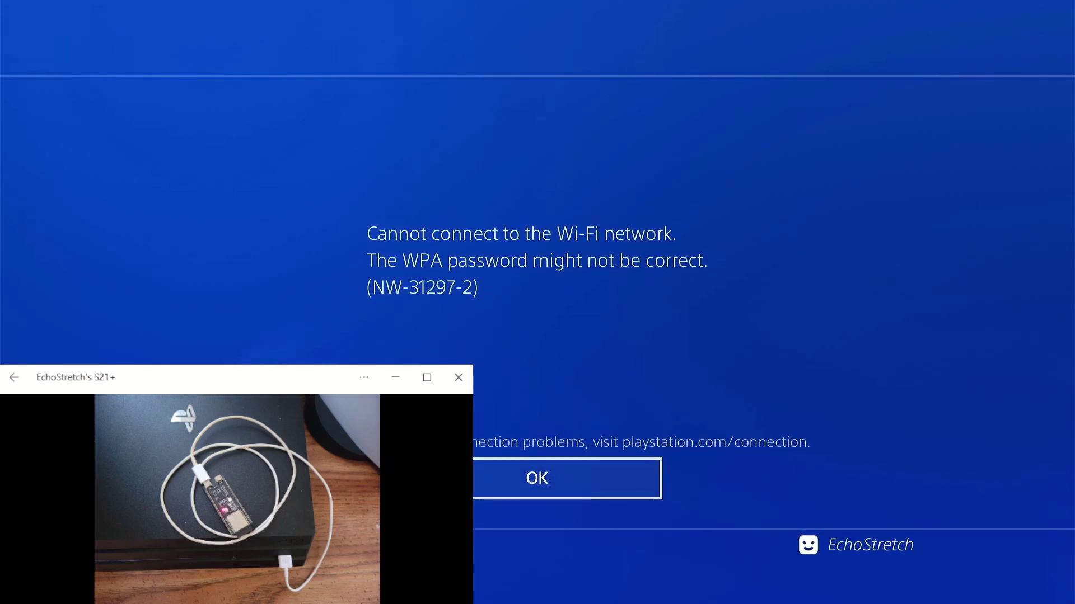
pyautogui.press('Return')
pyautogui.press('Return')
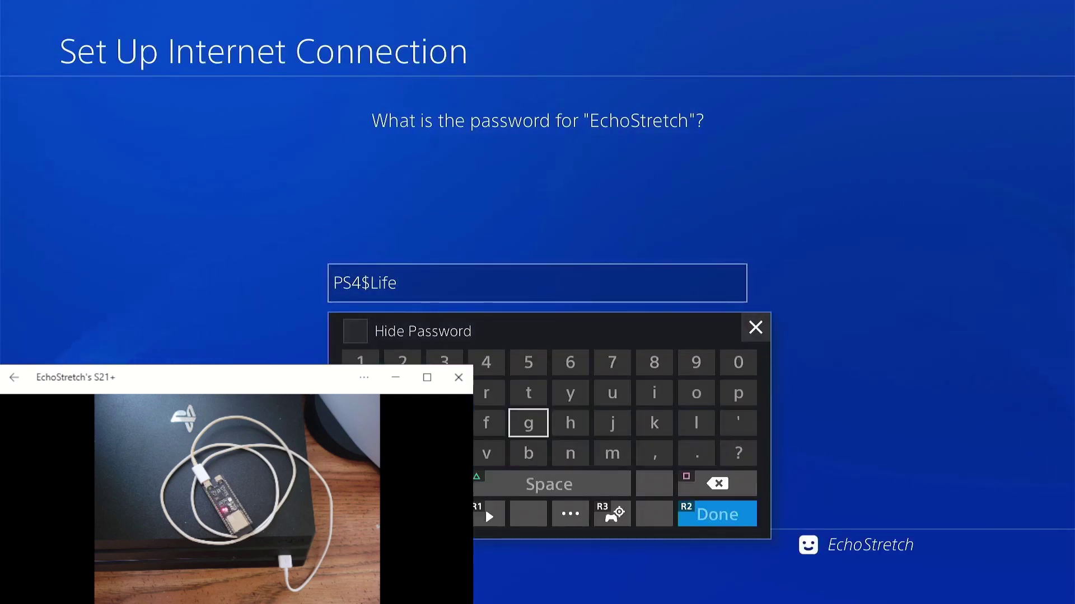
pyautogui.press('Escape')
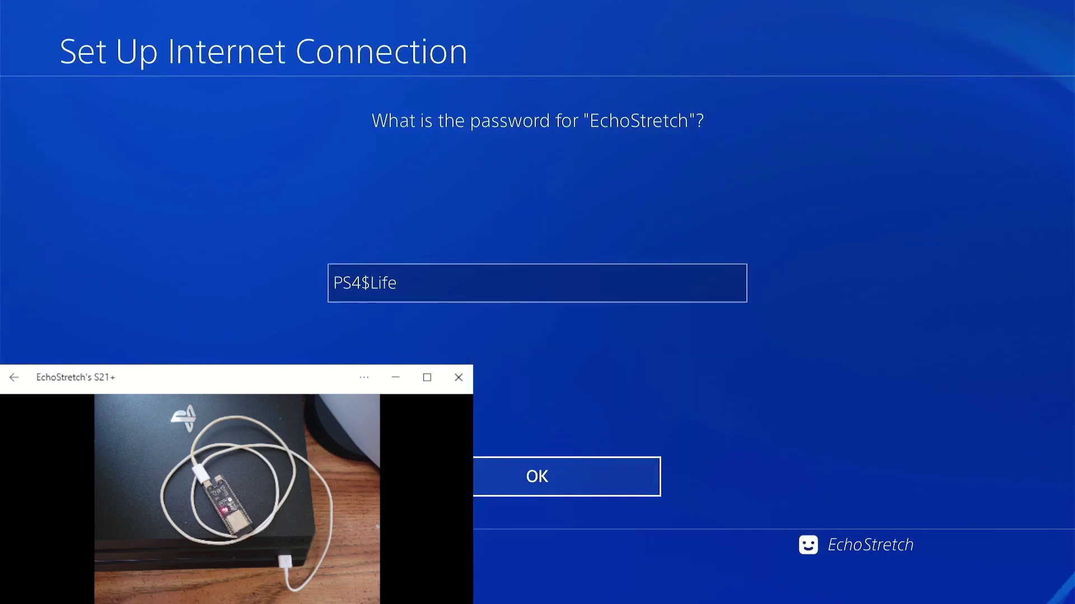
pyautogui.press('Return')
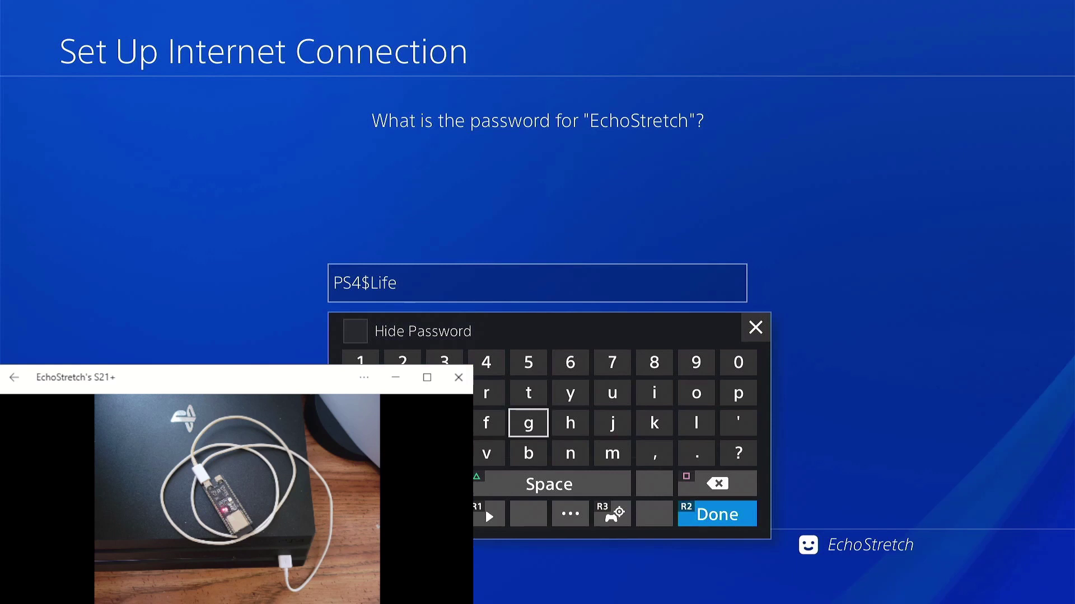
pyautogui.press('BackSpace')
pyautogui.press('BackSpace')
pyautogui.press('BackSpace')
pyautogui.press('BackSpace')
pyautogui.press('BackSpace')
pyautogui.press('BackSpace')
pyautogui.press('BackSpace')
pyautogui.press('BackSpace')
# - Enter the new EchoStretch password with the on-screen keyboard
pyautogui.press('Right')
pyautogui.press('Right')
pyautogui.press('Right')
pyautogui.press('Right')
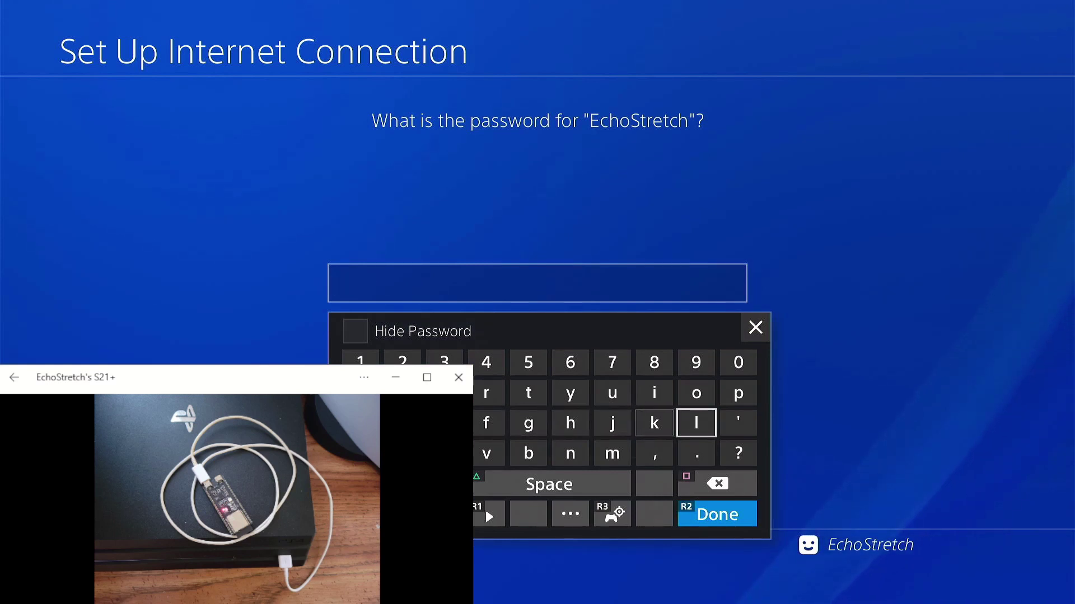
pyautogui.press('Right')
pyautogui.press('Up')
pyautogui.press('Return')
pyautogui.press('Down')
pyautogui.press('Left')
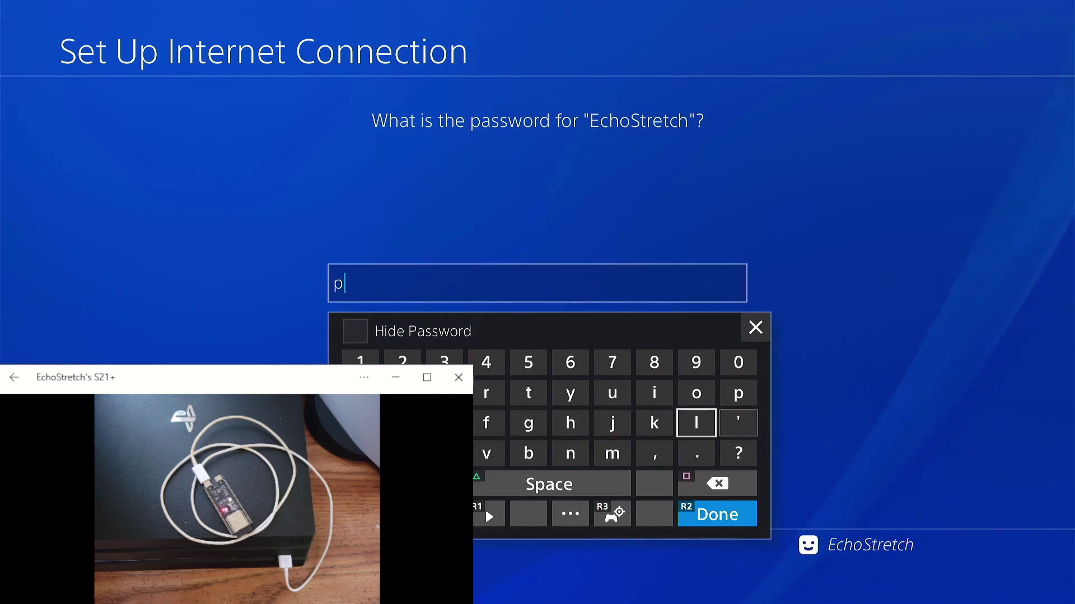
pyautogui.press('Left')
pyautogui.press('Left')
pyautogui.press('Left')
pyautogui.press('Left')
pyautogui.press('Left')
pyautogui.press('Left')
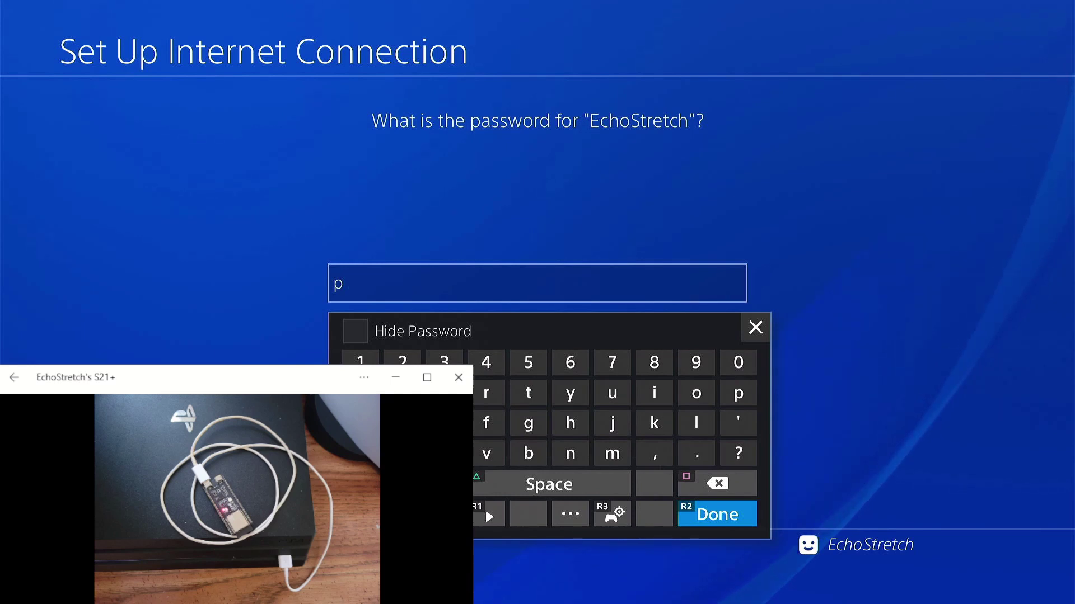
pyautogui.press('Left')
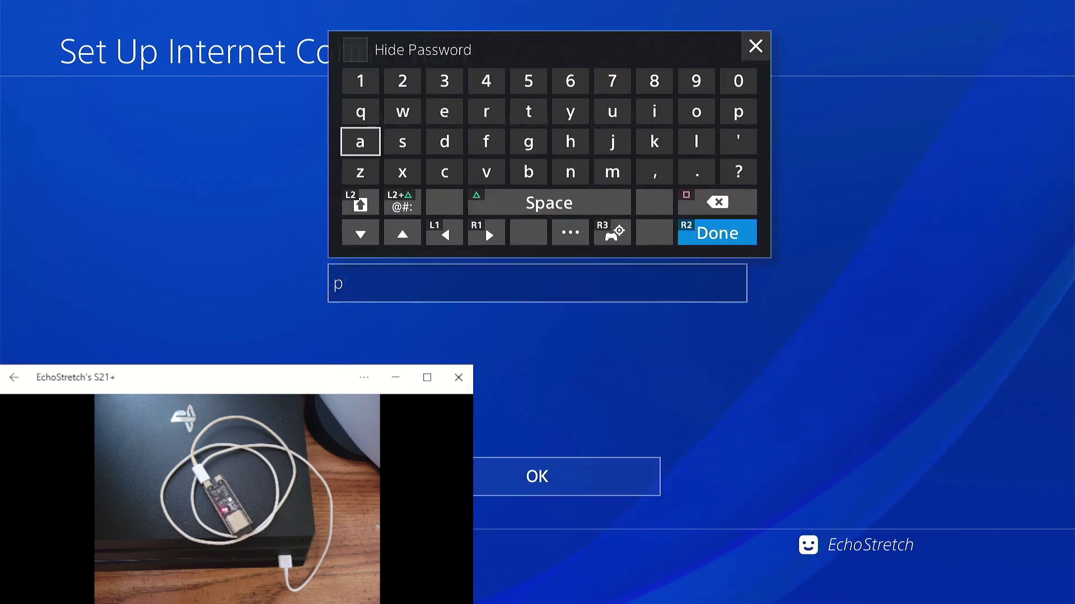
pyautogui.press('Return')
pyautogui.press('Right')
pyautogui.press('Return')
pyautogui.press('Return')
pyautogui.press('Up')
pyautogui.press('Return')
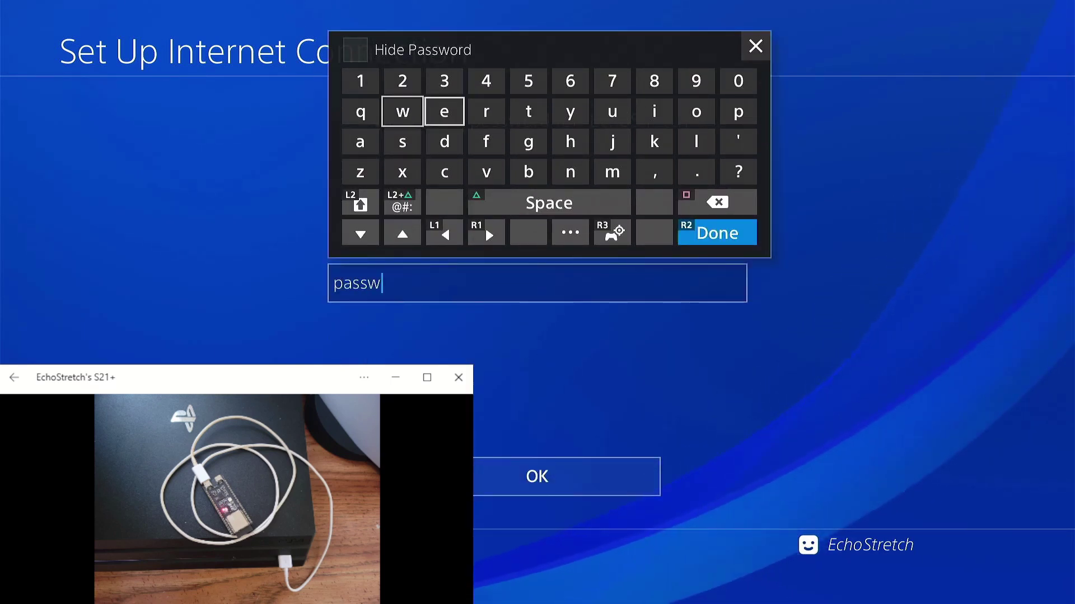
pyautogui.press('Right')
pyautogui.press('Right')
pyautogui.press('Right')
pyautogui.press('Right')
pyautogui.press('Right')
pyautogui.press('Right')
pyautogui.press('Right')
pyautogui.press('Return')
pyautogui.press('Left')
pyautogui.press('Left')
pyautogui.press('Left')
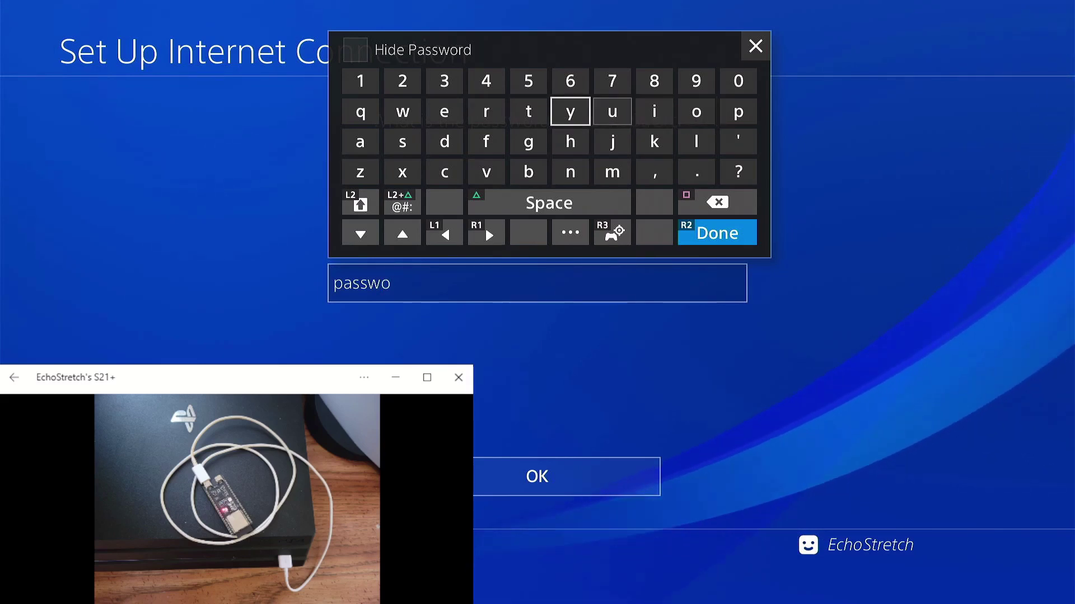
pyautogui.press('Left')
pyautogui.press('Left')
pyautogui.press('Return')
pyautogui.press('Down')
pyautogui.press('Left')
# - Confirm the new password so the PS4 updates its Internet settings
pyautogui.press('Return')
pyautogui.press('Return')
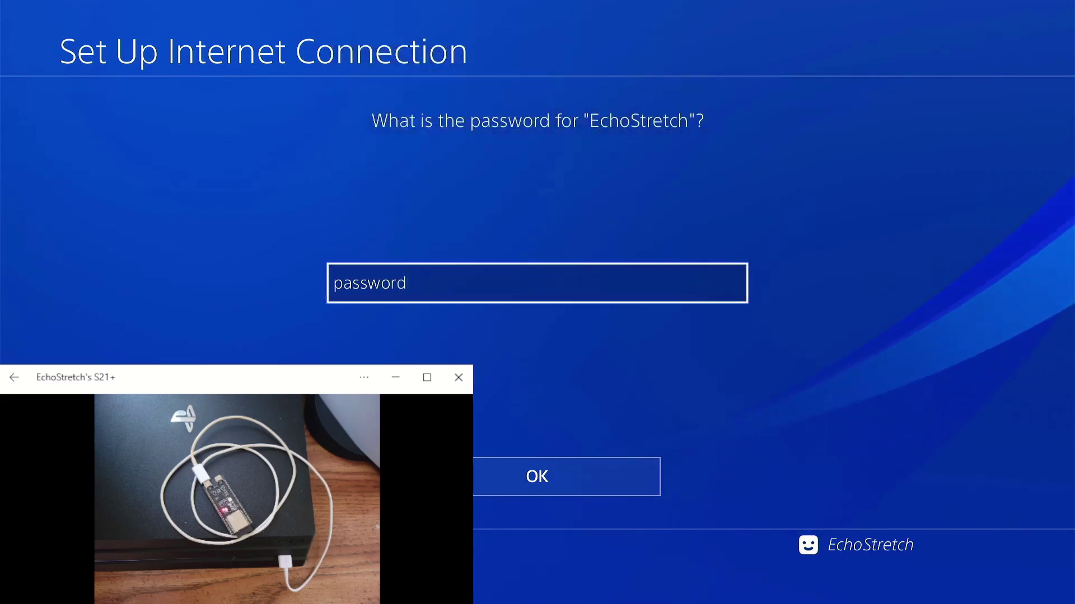
pyautogui.press('Down')
pyautogui.press('Return')
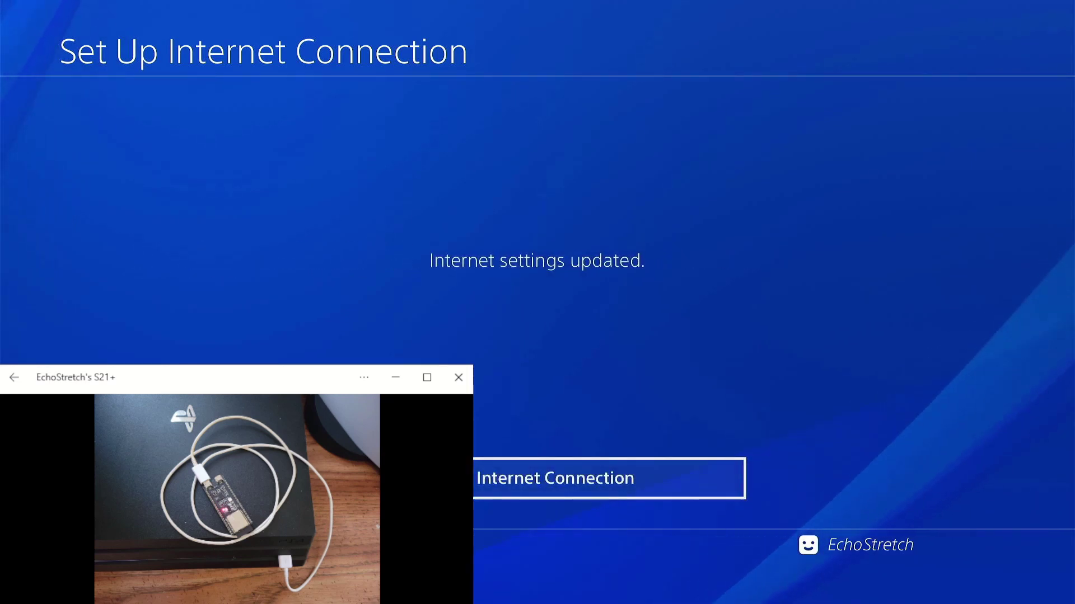
# - Back out of network setup to Settings and open User's Guide/Helpful Info
pyautogui.press('Escape')
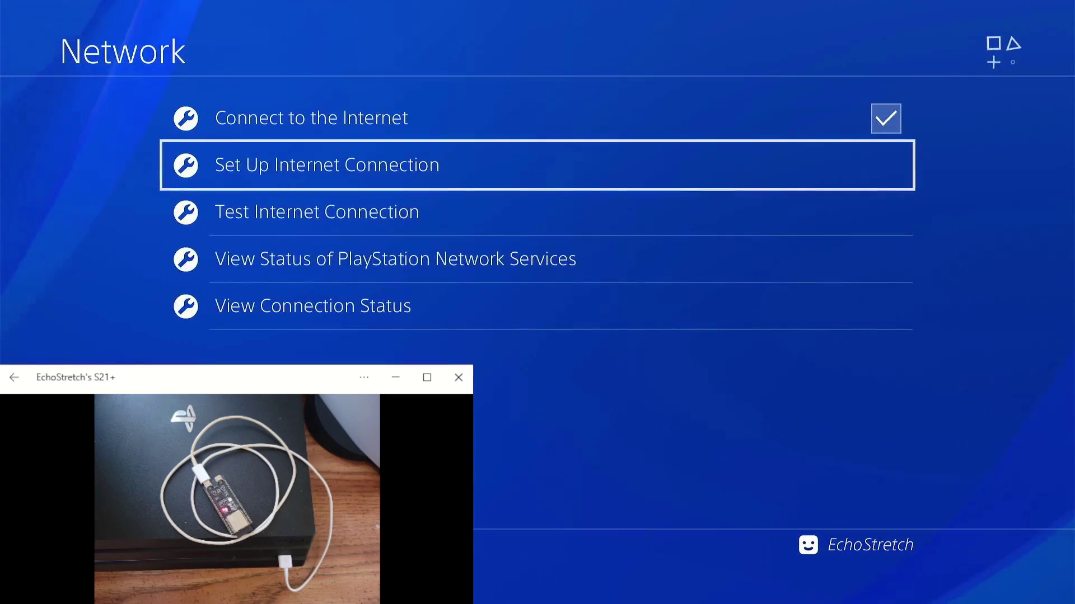
pyautogui.press('Escape')
pyautogui.press('Up')
pyautogui.press('Up')
pyautogui.press('Up')
pyautogui.press('Up')
pyautogui.press('Up')
pyautogui.press('Up')
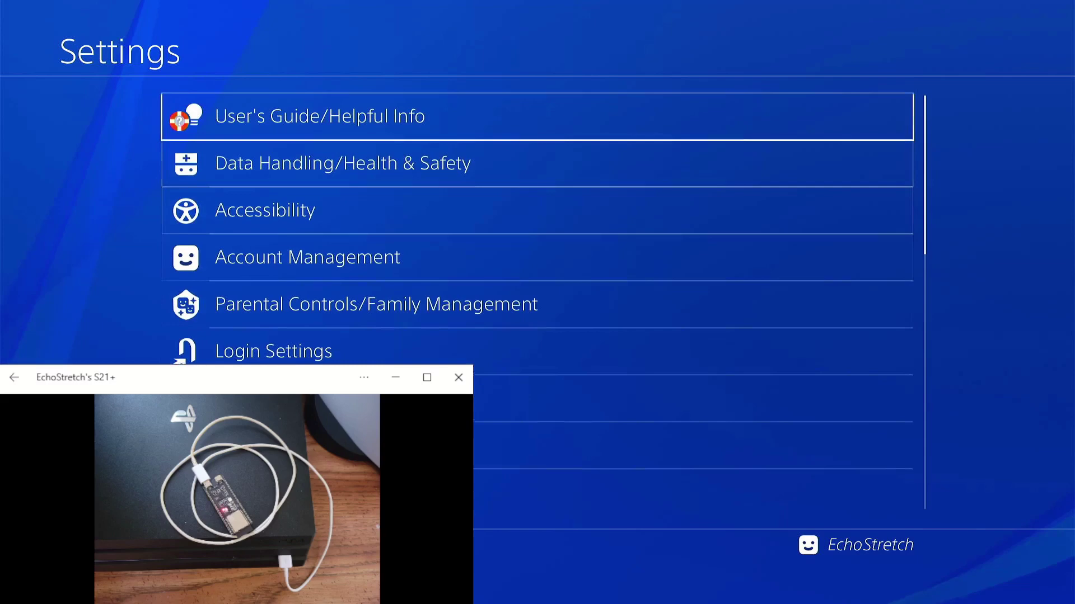
pyautogui.press('Return')
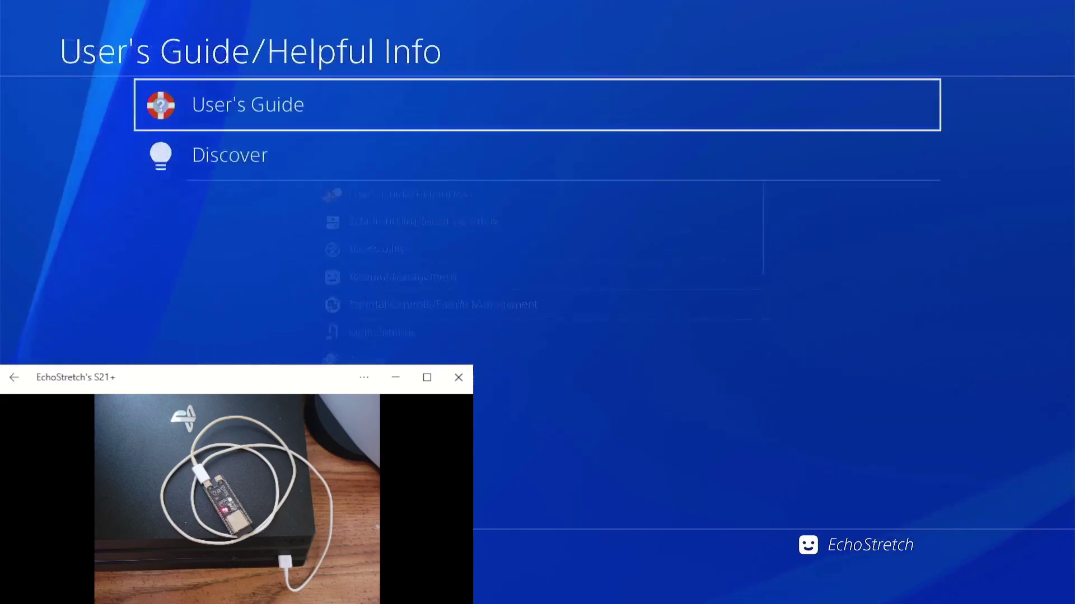
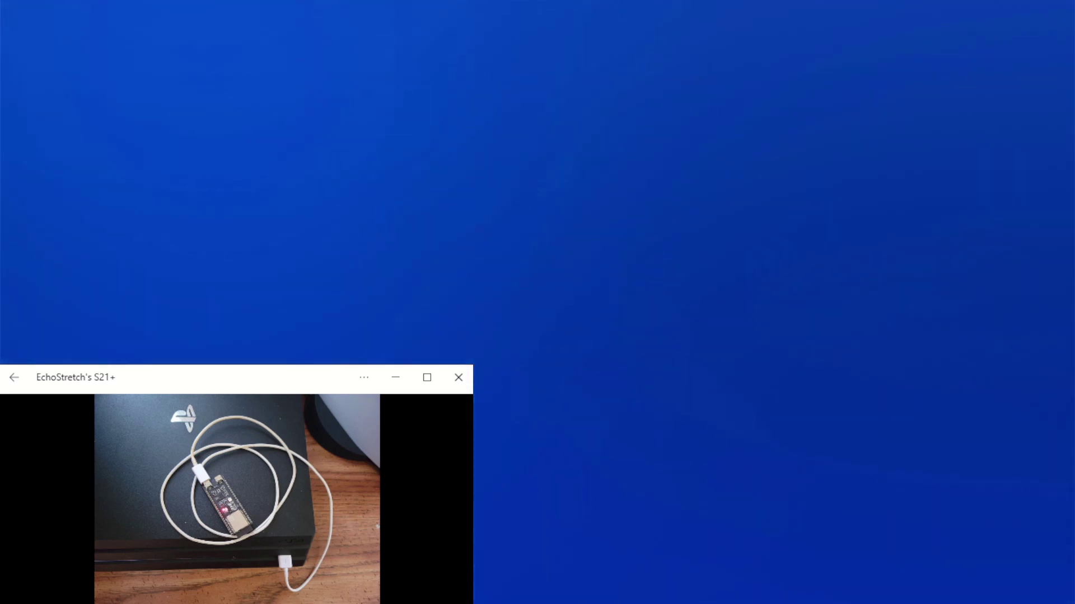
# - Return to the PS4 home screen and select the Internet Browser in the content row
pyautogui.press('Escape')
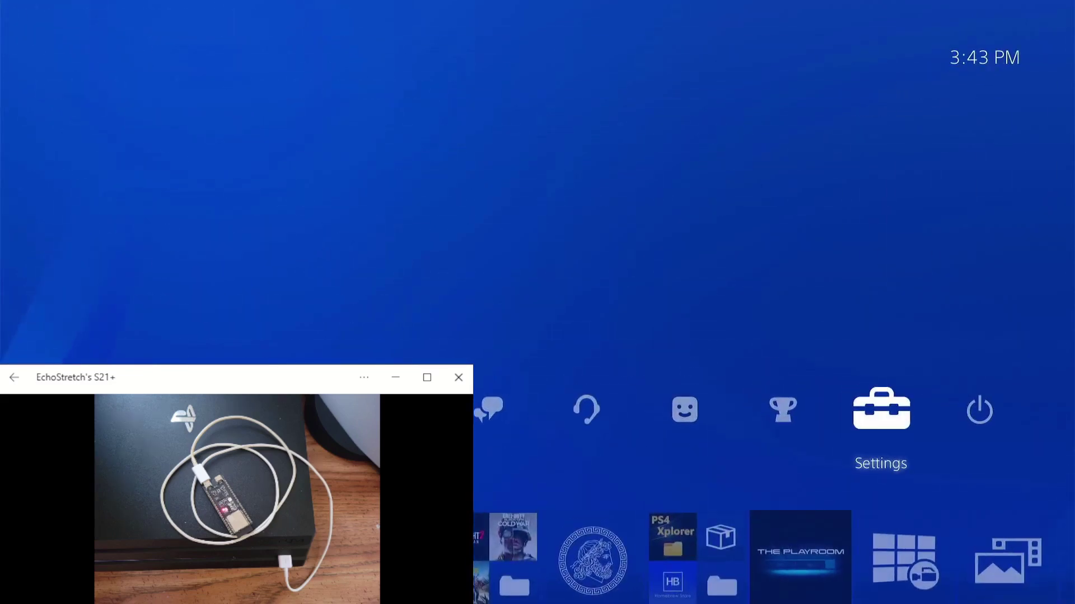
pyautogui.press('Down')
pyautogui.press('Right')
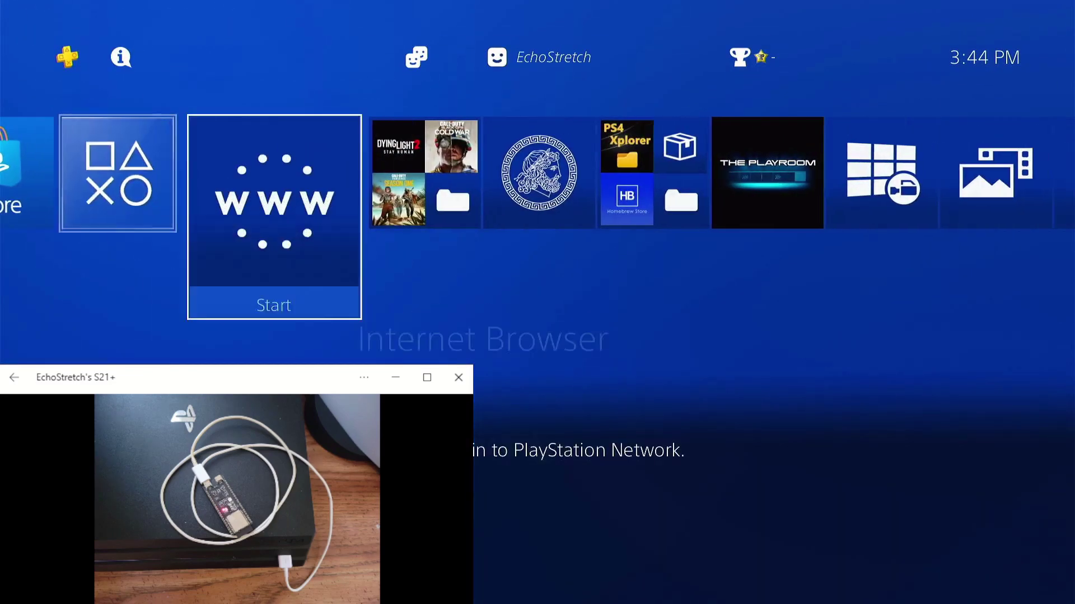
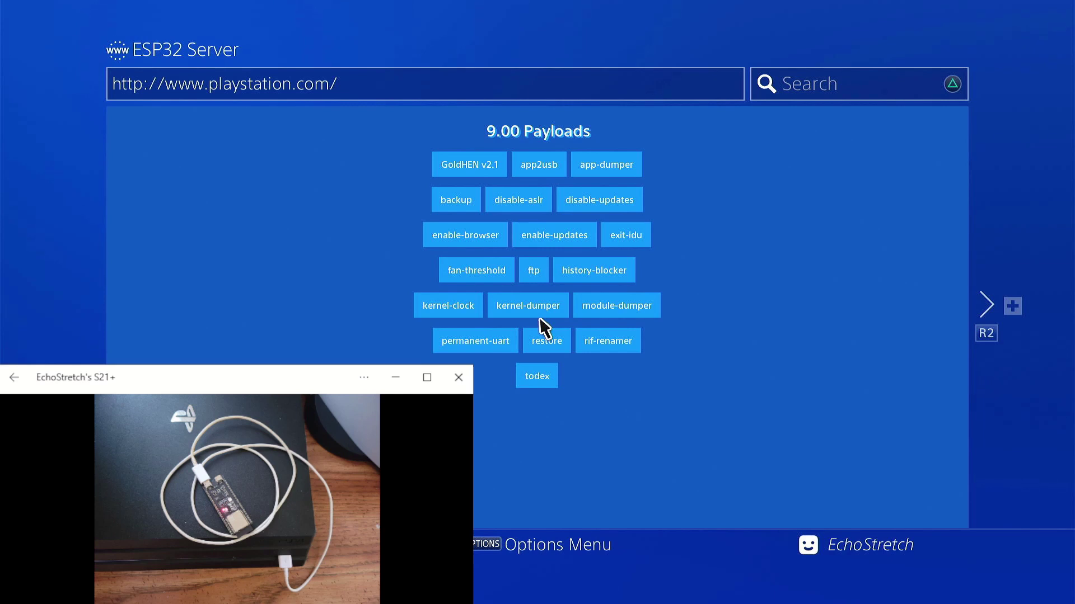
# - From the browser's options menu, open Browsing History, which lists only the ESP32 Server entry
pyautogui.press('Menu')
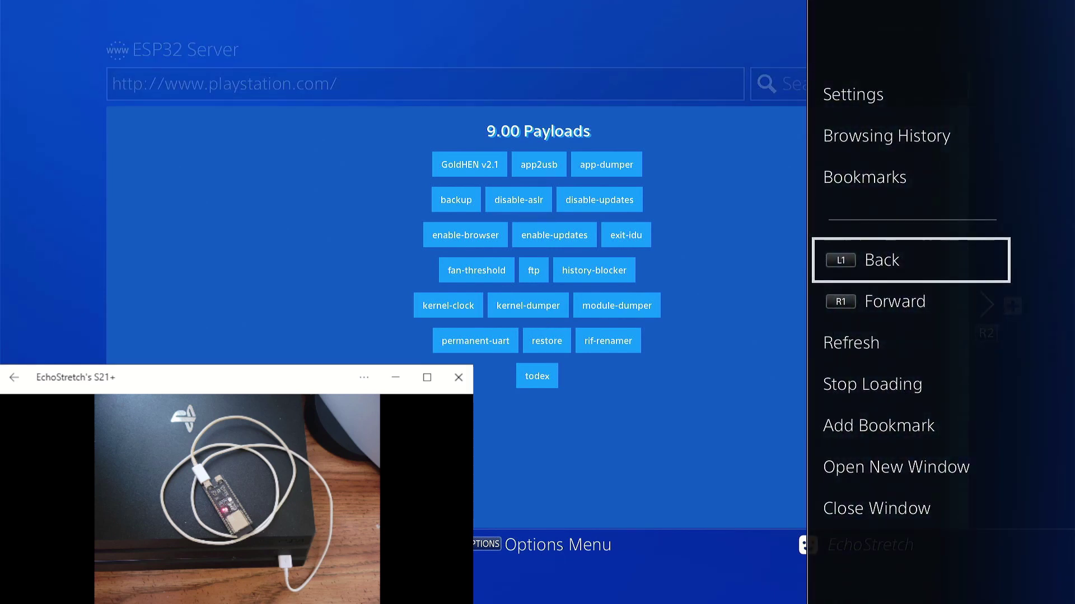
pyautogui.press('Down')
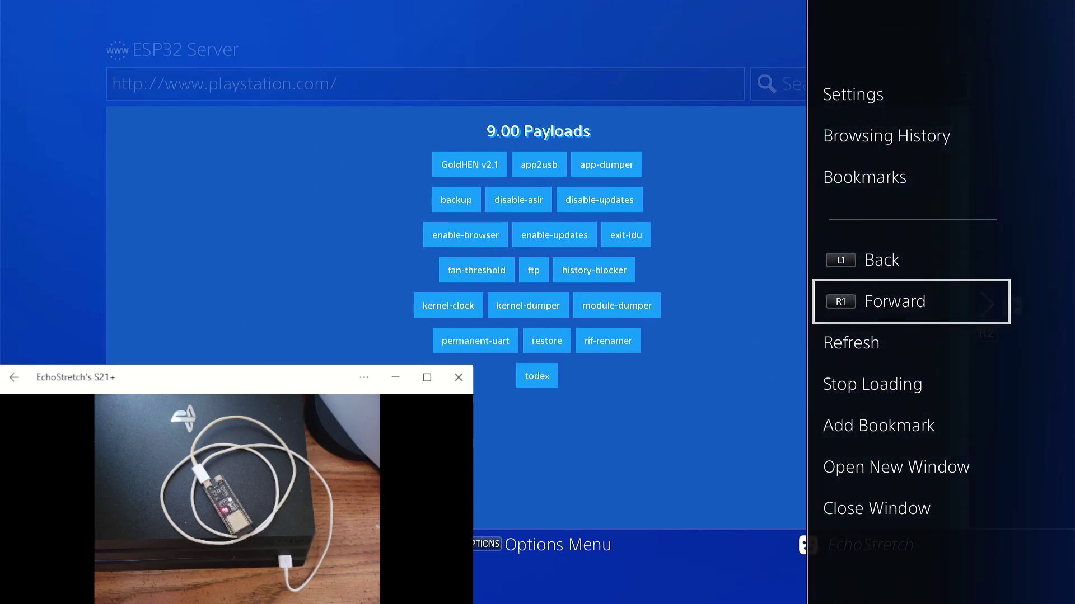
pyautogui.press('Up')
pyautogui.press('Up')
pyautogui.press('Up')
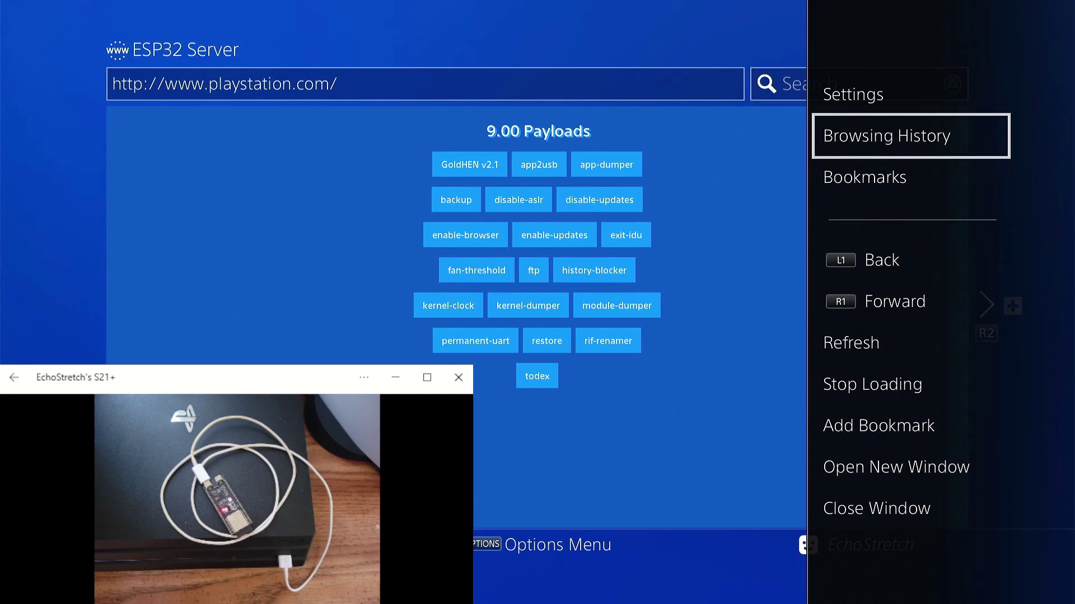
pyautogui.press('Down')
pyautogui.press('Down')
pyautogui.press('Up')
pyautogui.press('Up')
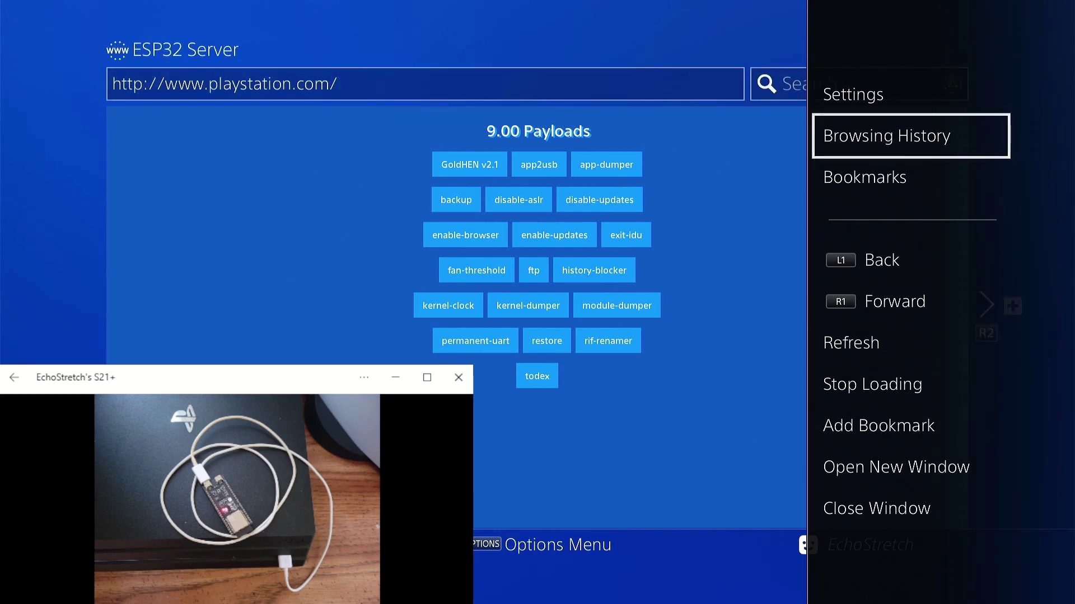
pyautogui.press('Return')
# - Clear the browsing history and confirm with OK
pyautogui.press('Menu')
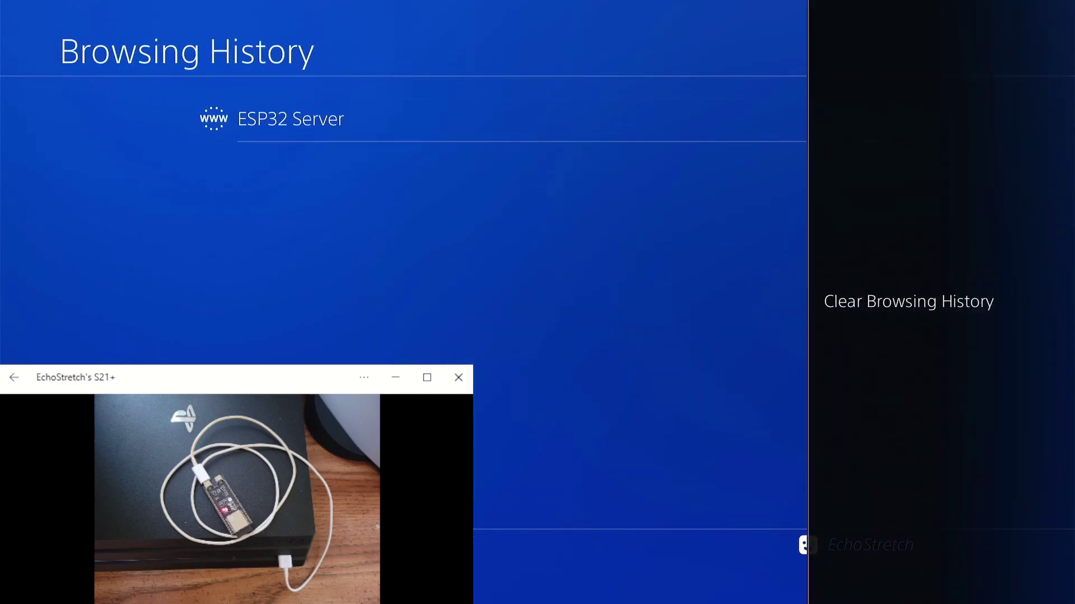
pyautogui.press('Return')
pyautogui.press('Return')
pyautogui.press('Escape')
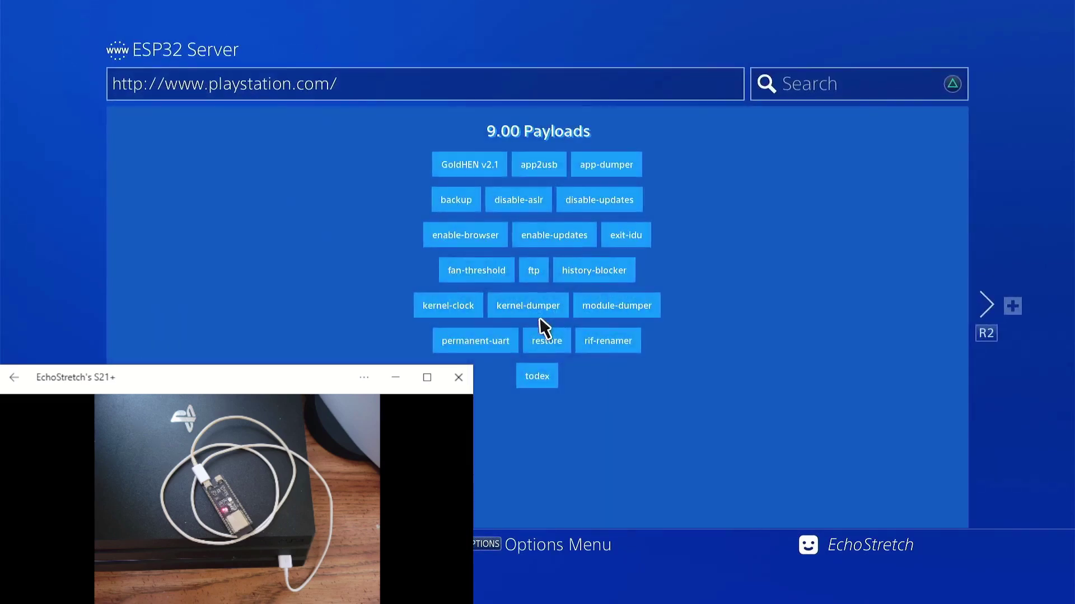
pyautogui.press('Menu')
pyautogui.press('Up')
pyautogui.press('Up')
# - In browser Settings, clear website data and delete cookies, confirming each, then return to the ESP32 Server page
pyautogui.press('Return')
pyautogui.press('Down')
pyautogui.press('Down')
pyautogui.press('Down')
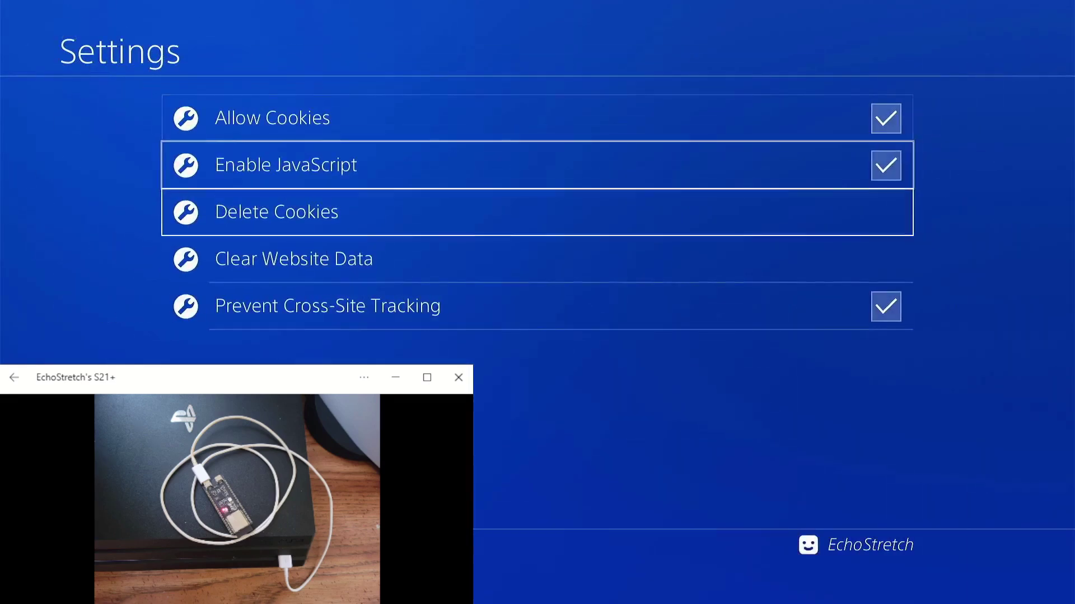
pyautogui.press('Return')
pyautogui.press('Return')
pyautogui.press('Up')
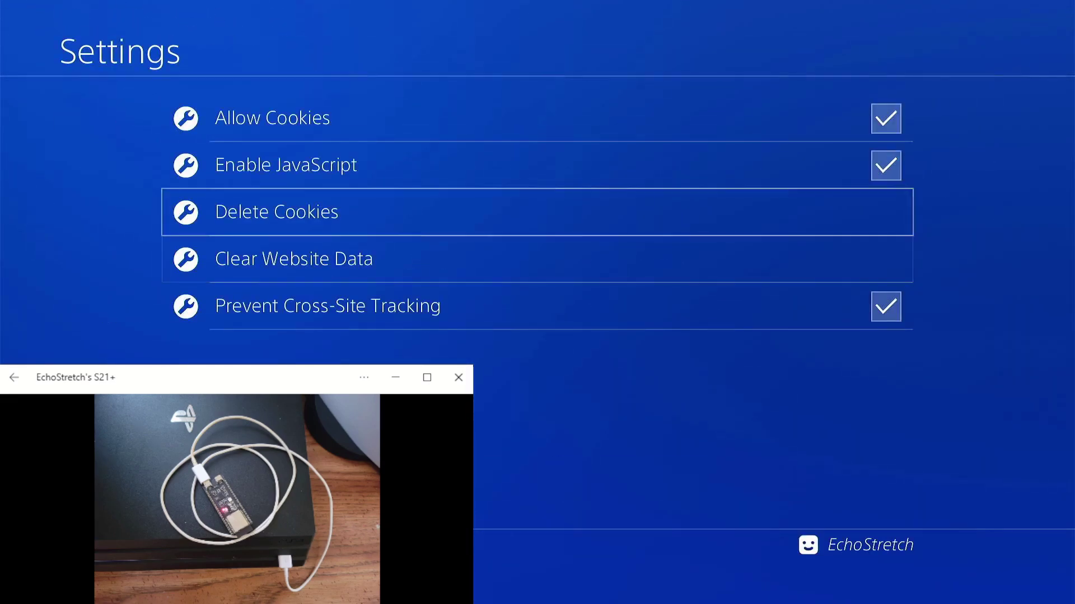
pyautogui.press('Return')
pyautogui.press('Return')
pyautogui.press('Escape')
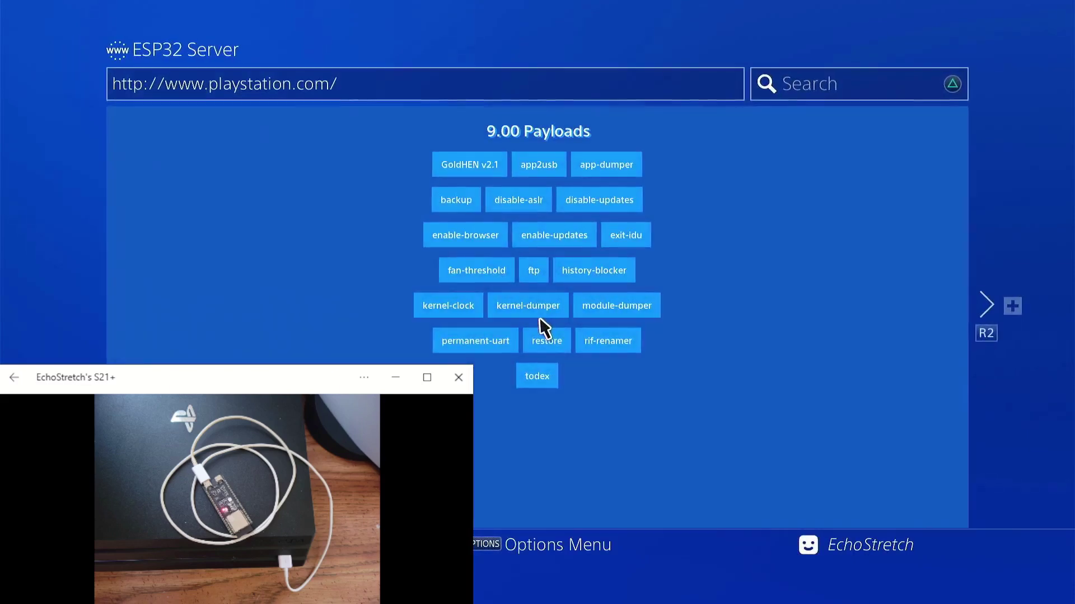
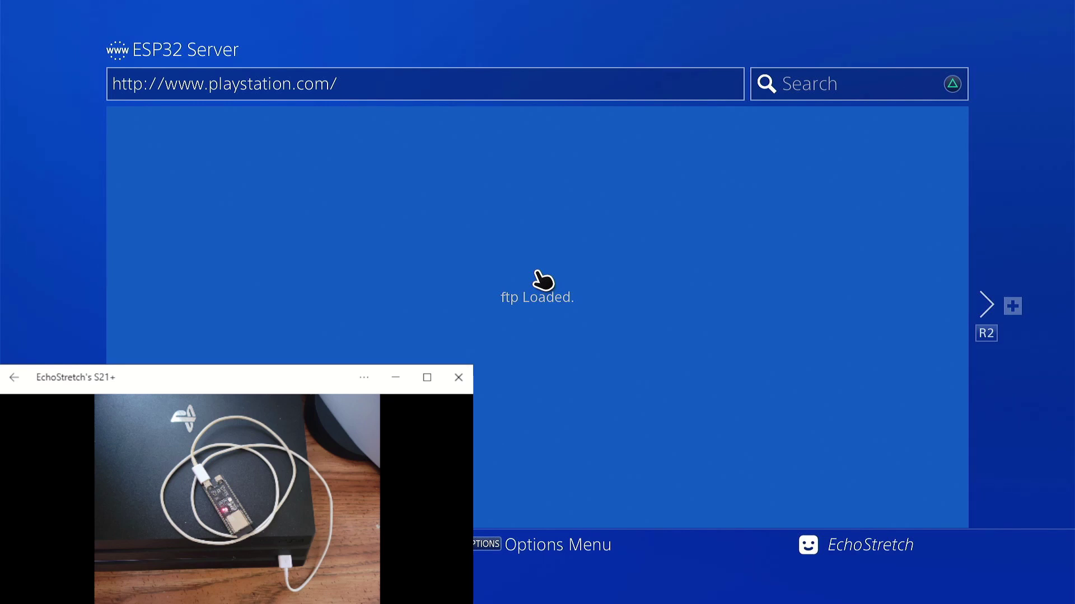
# - Leave the ESP32 Server page for the home screen and open GoldHEN in the console Settings
pyautogui.press('Escape')
pyautogui.press('Up')
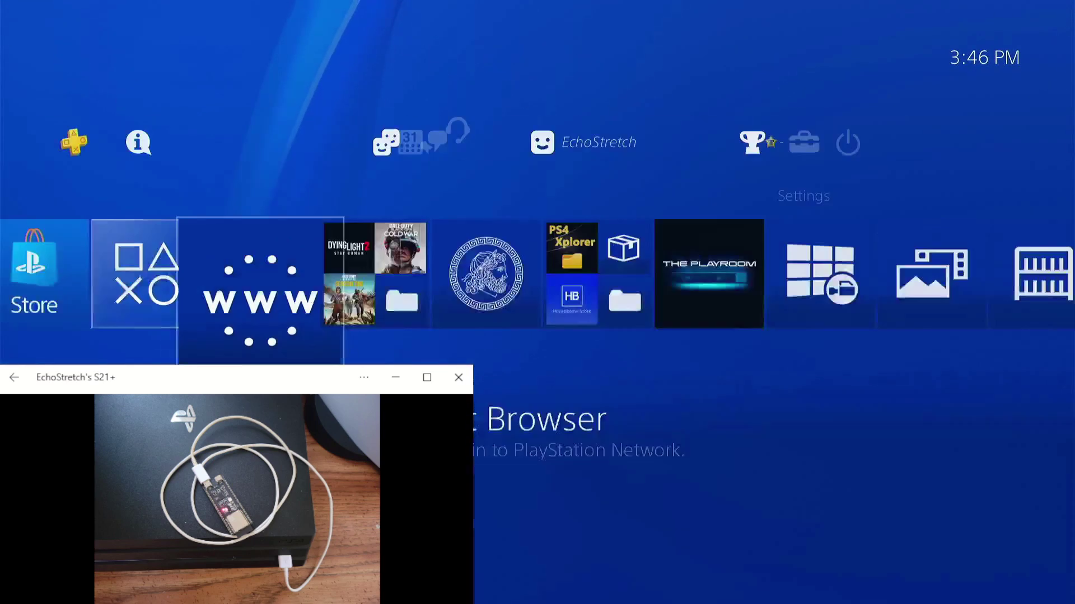
pyautogui.press('Return')
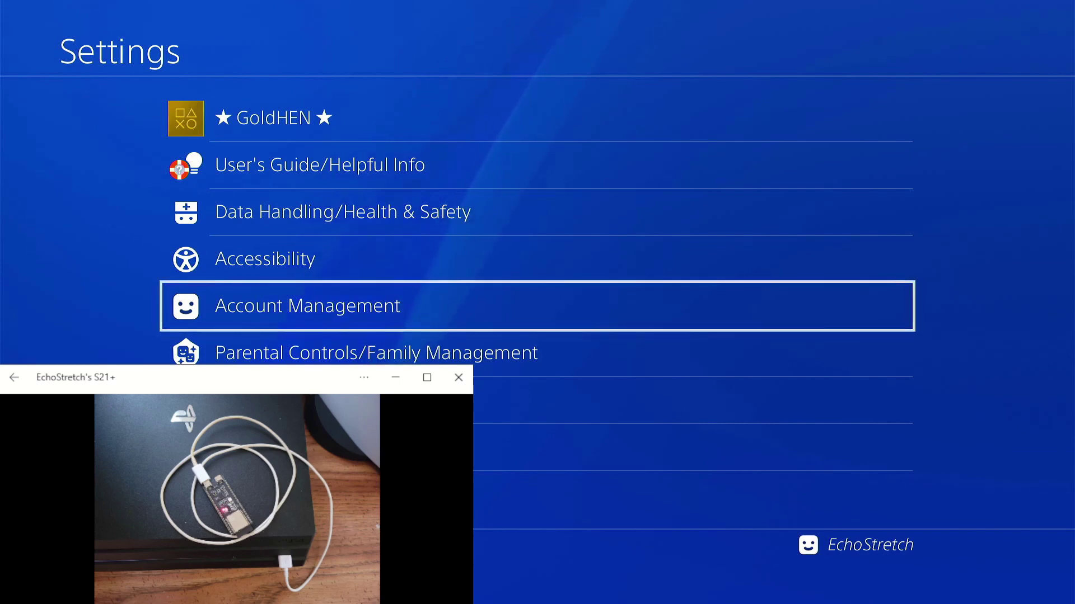
pyautogui.press('Up')
pyautogui.press('Up')
pyautogui.press('Up')
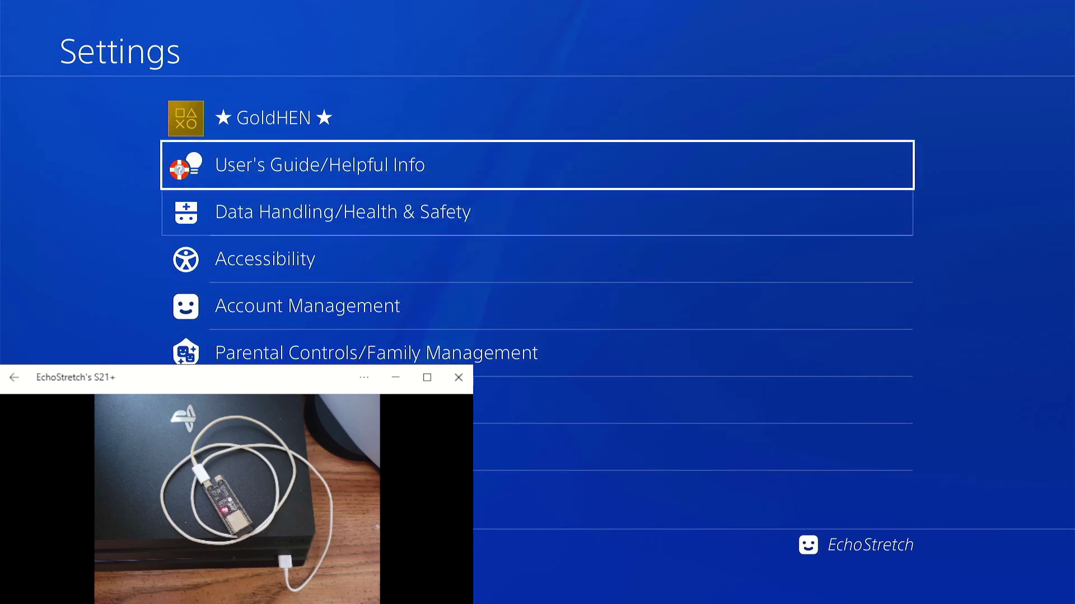
pyautogui.press('Up')
pyautogui.press('Return')
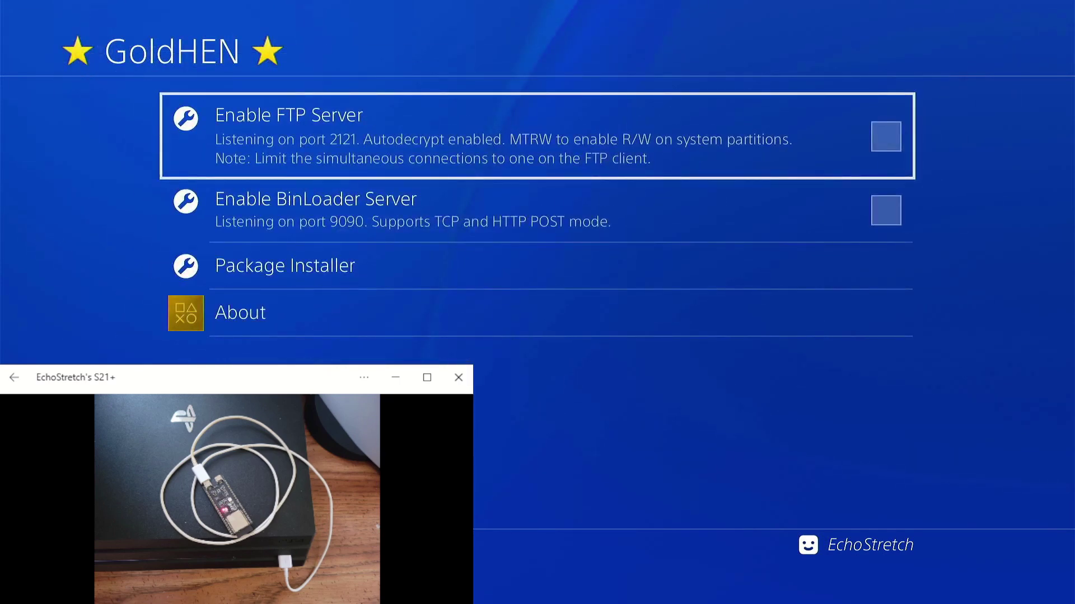
# - Enable the FTP Server on port 2121 and the BinLoader Server on port 9090
pyautogui.press('Return')
pyautogui.press('Down')
pyautogui.press('Return')
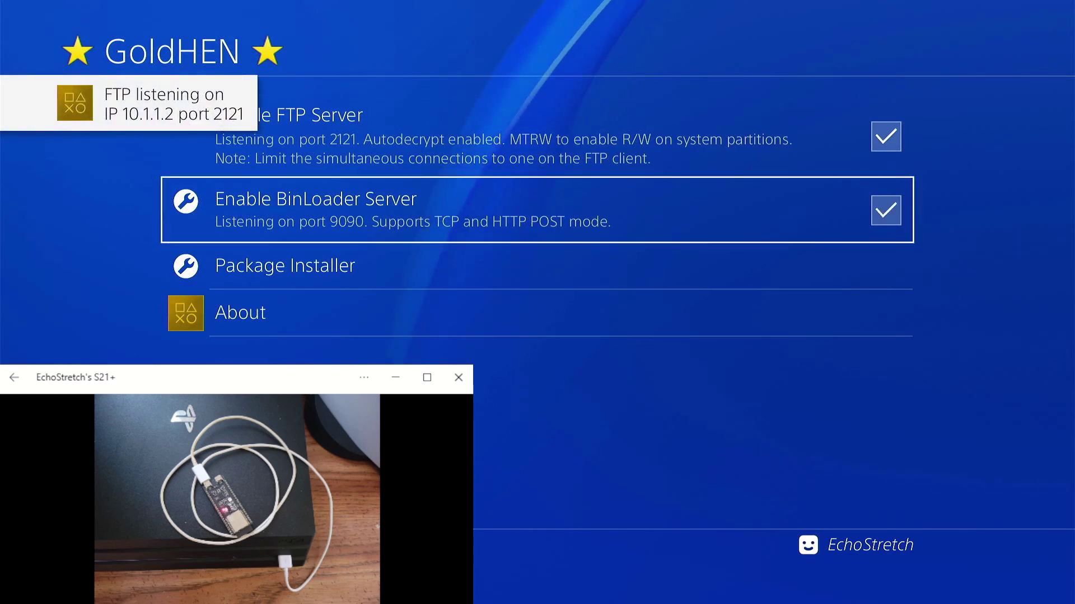